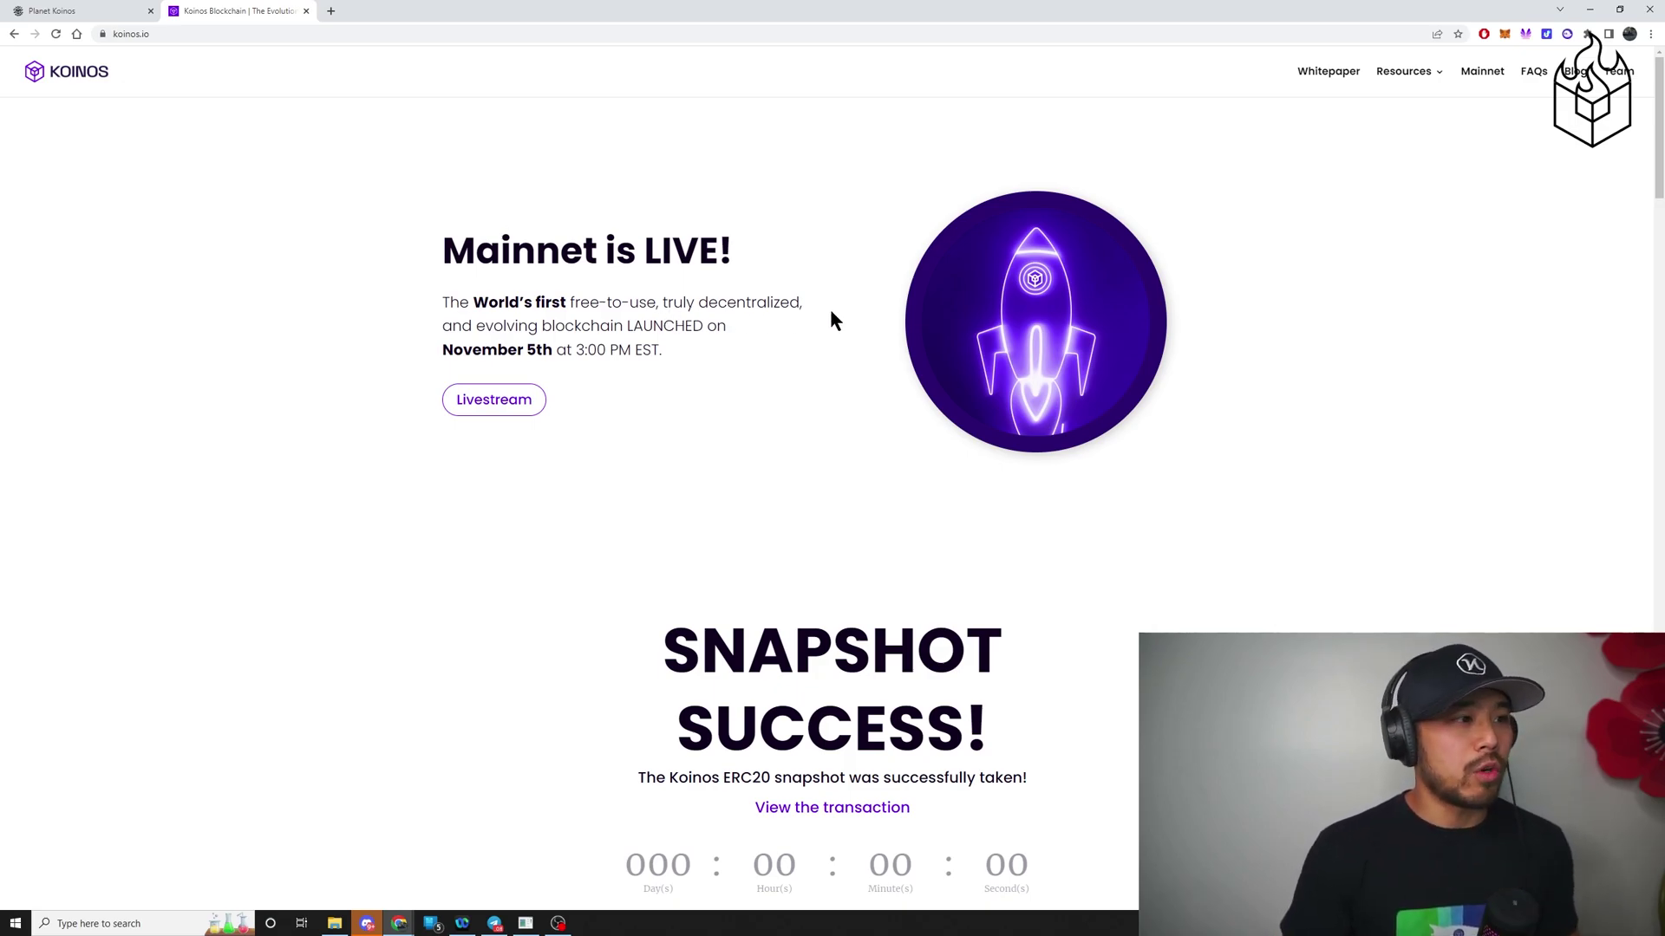
Scroll the koinos.io home page down to the Snapshot Success section with its Token Claim Website button
{"action": "scroll", "coordinate": [813, 372], "scroll_direction": "down", "scroll_amount": 5}
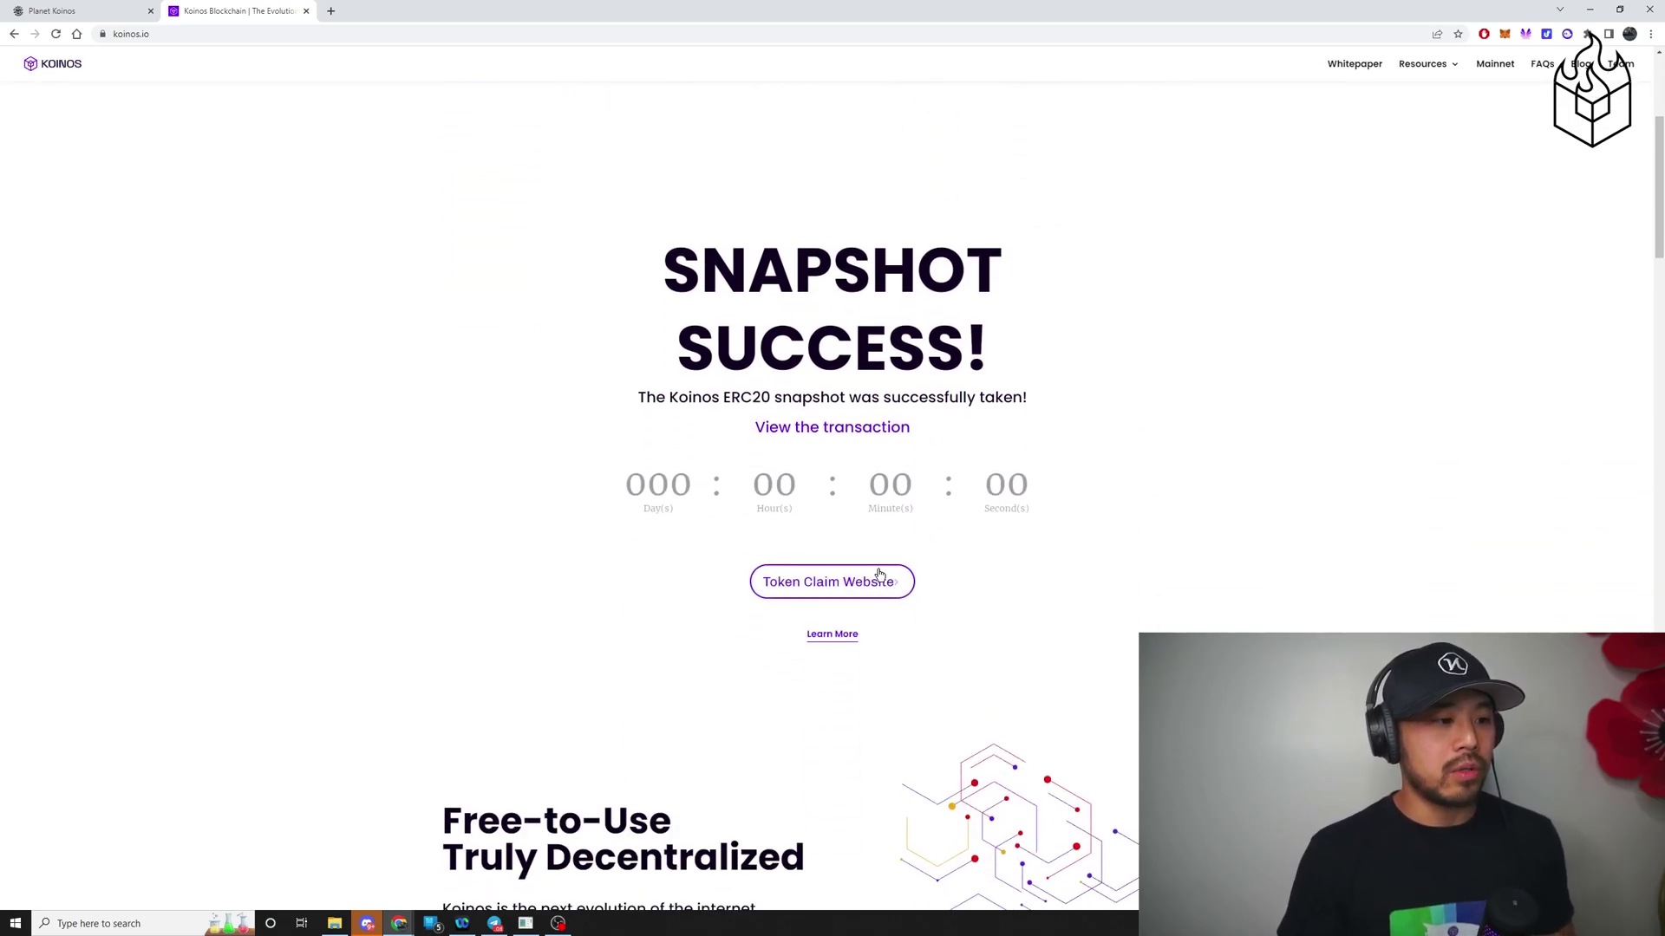
Follow the Token Claim Website link to load claim.koinos.io at Step One
{"action": "left_click", "coordinate": [790, 593]}
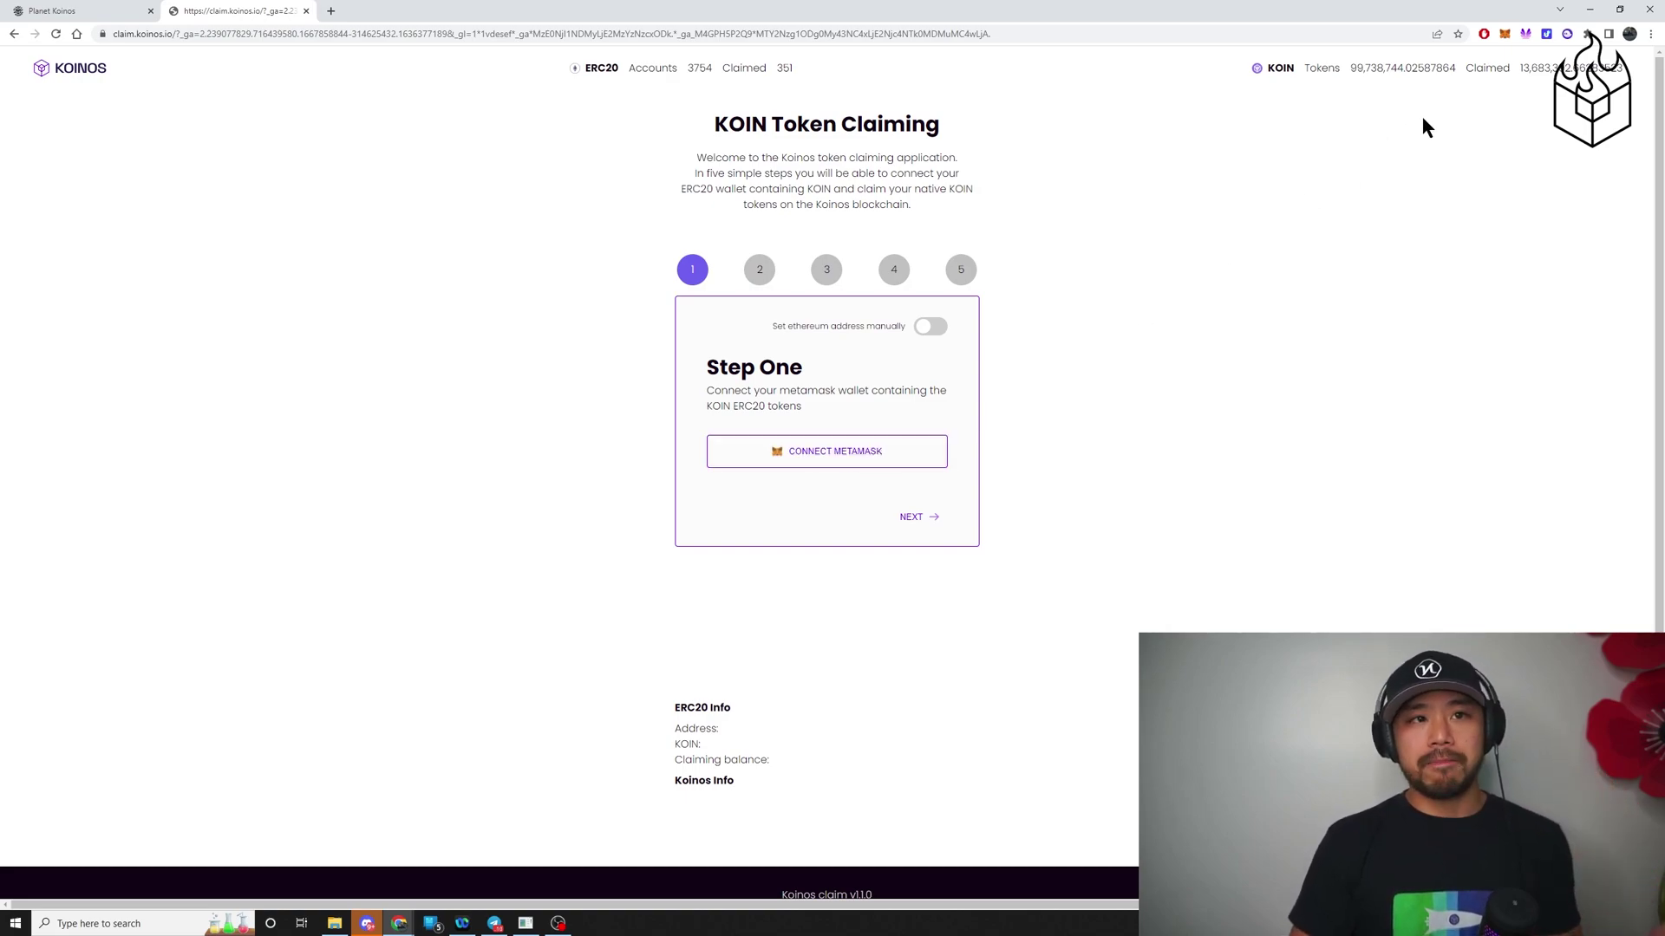
Connect MetaMask to the claim page, unlocking it with the pasted wallet password
{"action": "left_click", "coordinate": [893, 460]}
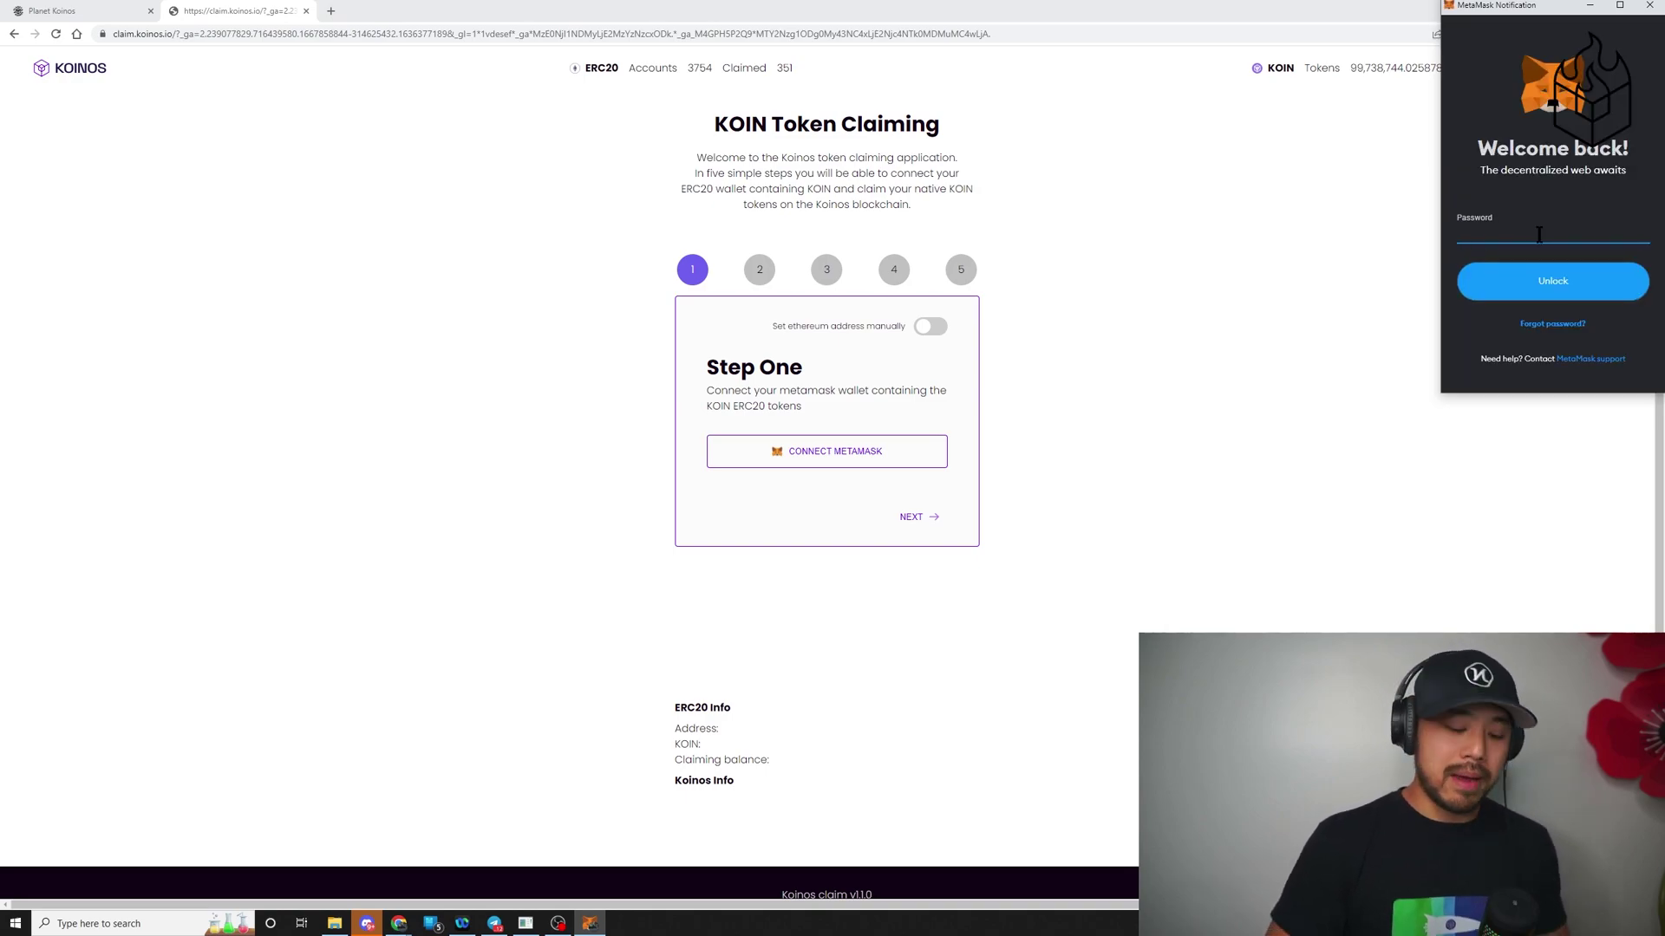
{"action": "key", "text": "ctrl+v"}
{"action": "key", "text": "Return"}
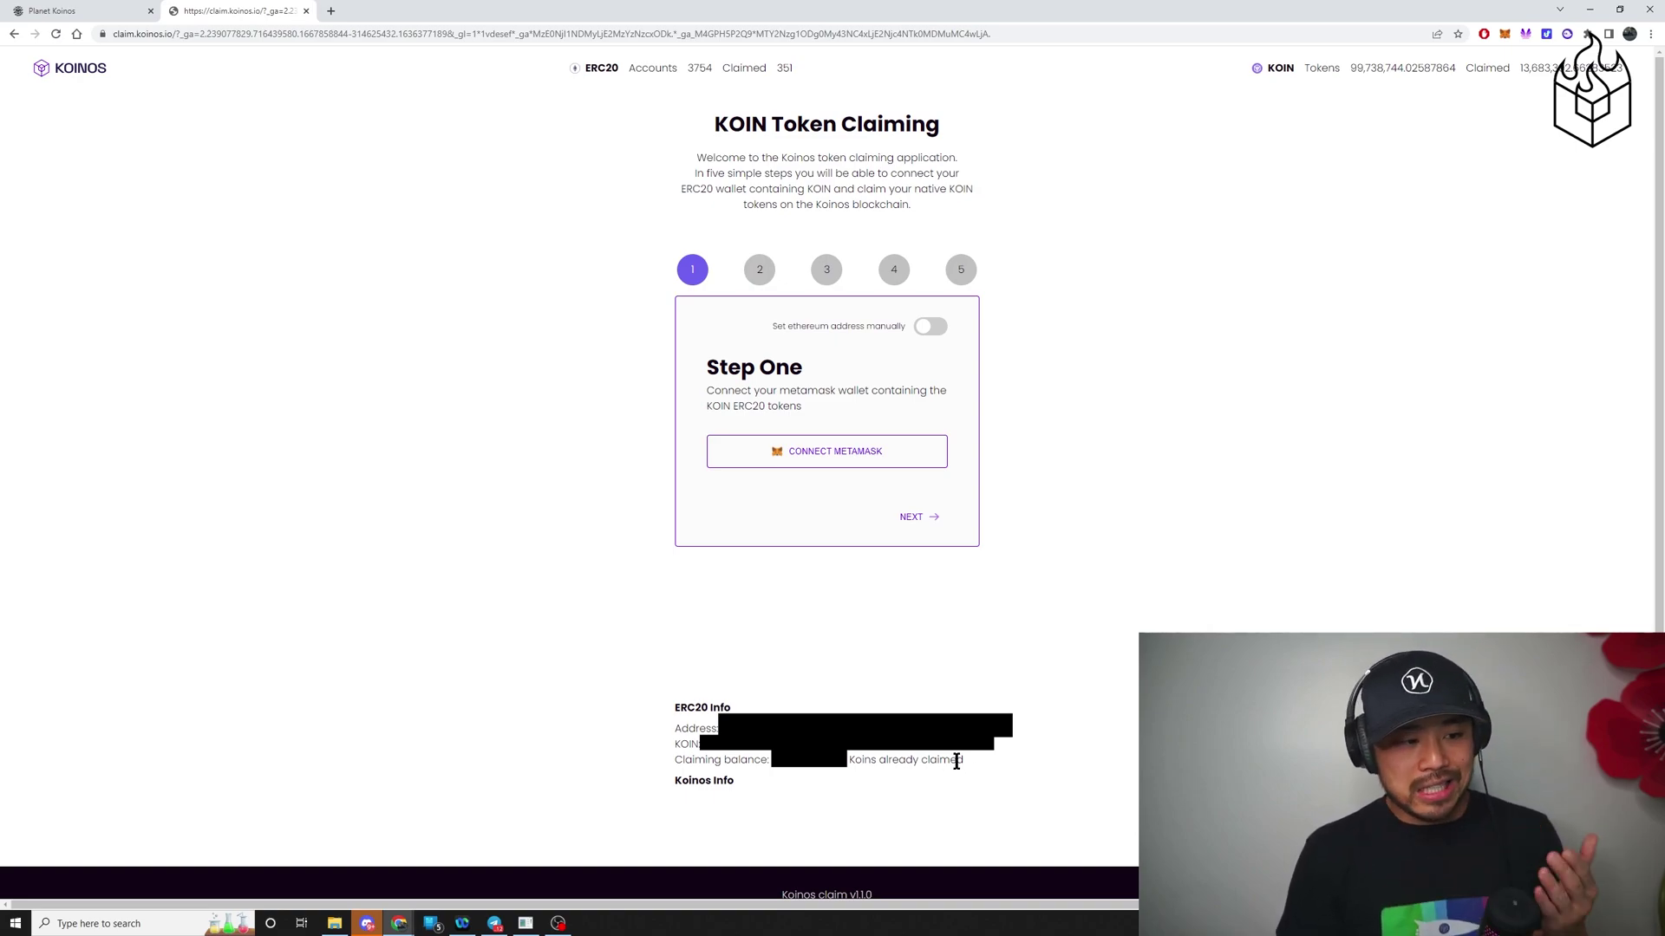
{"action": "left_click_drag", "start_coordinate": [969, 759], "coordinate": [860, 760]}
{"action": "left_click", "coordinate": [997, 763]}
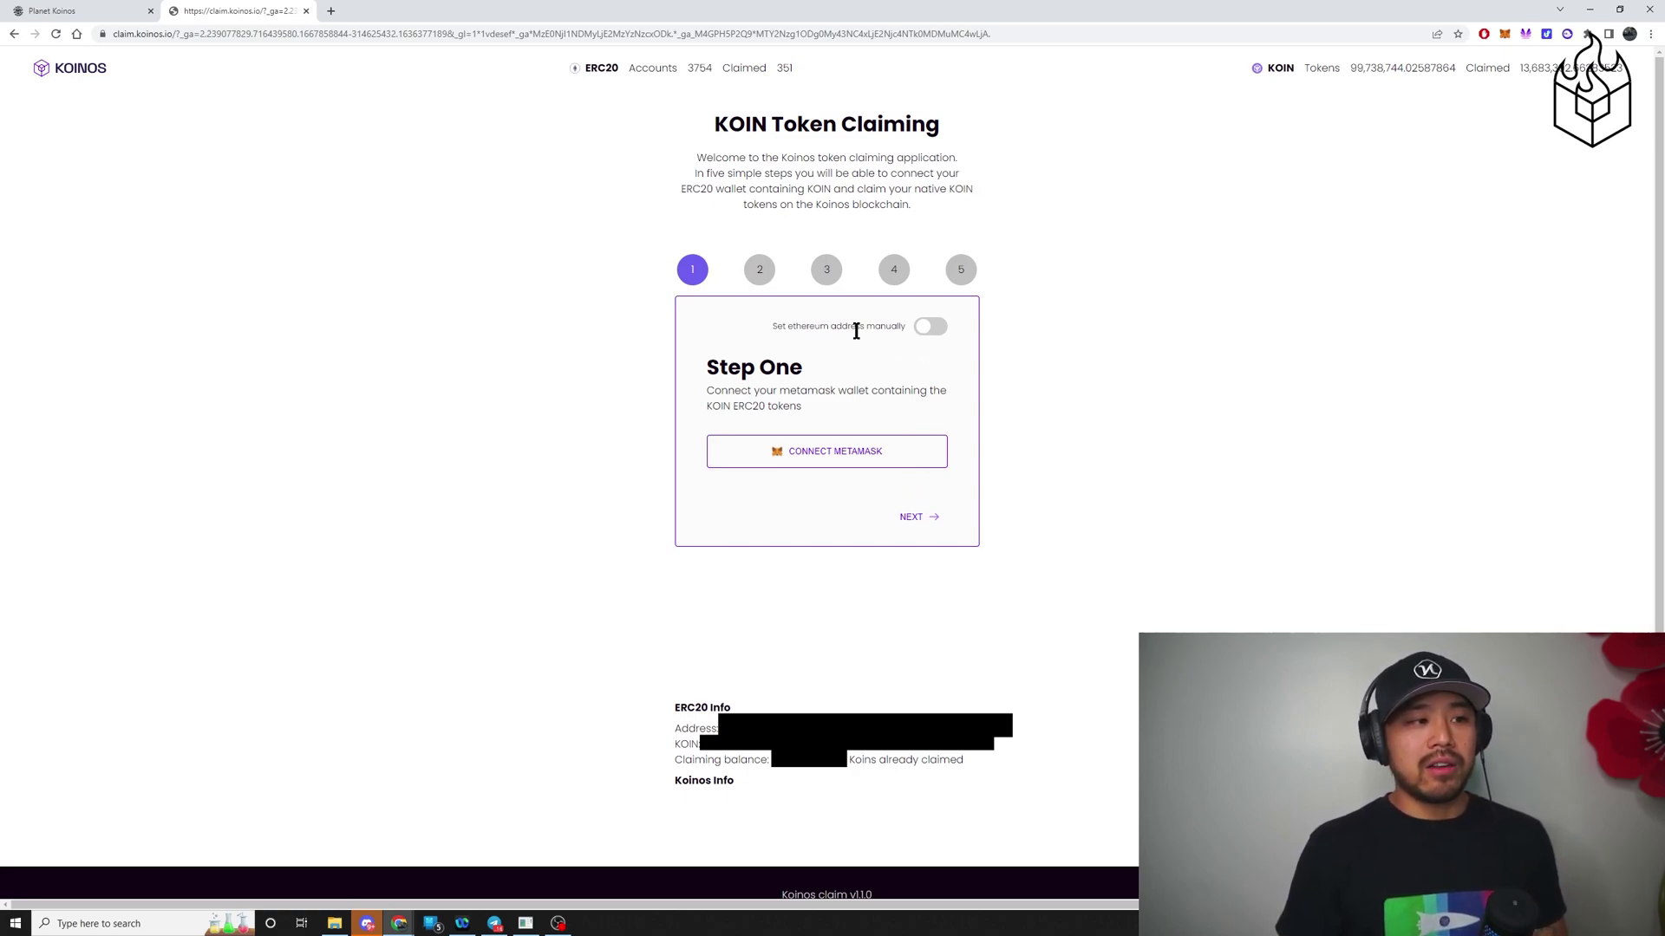
{"action": "left_click", "coordinate": [927, 331]}
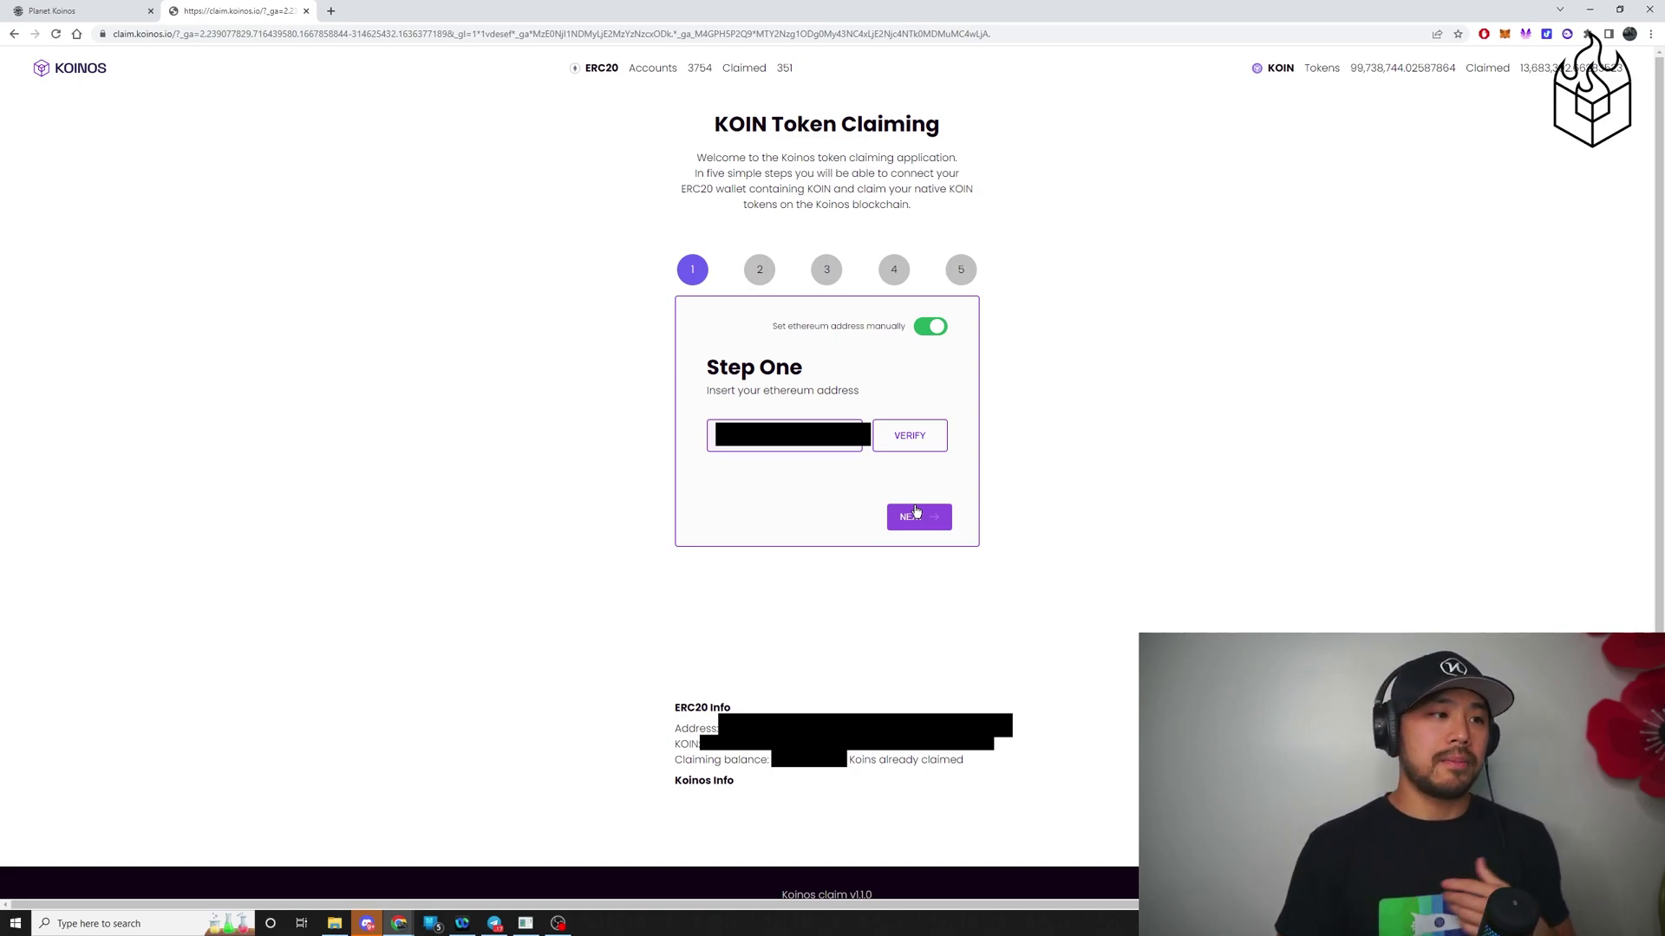
{"action": "left_click", "coordinate": [931, 326]}
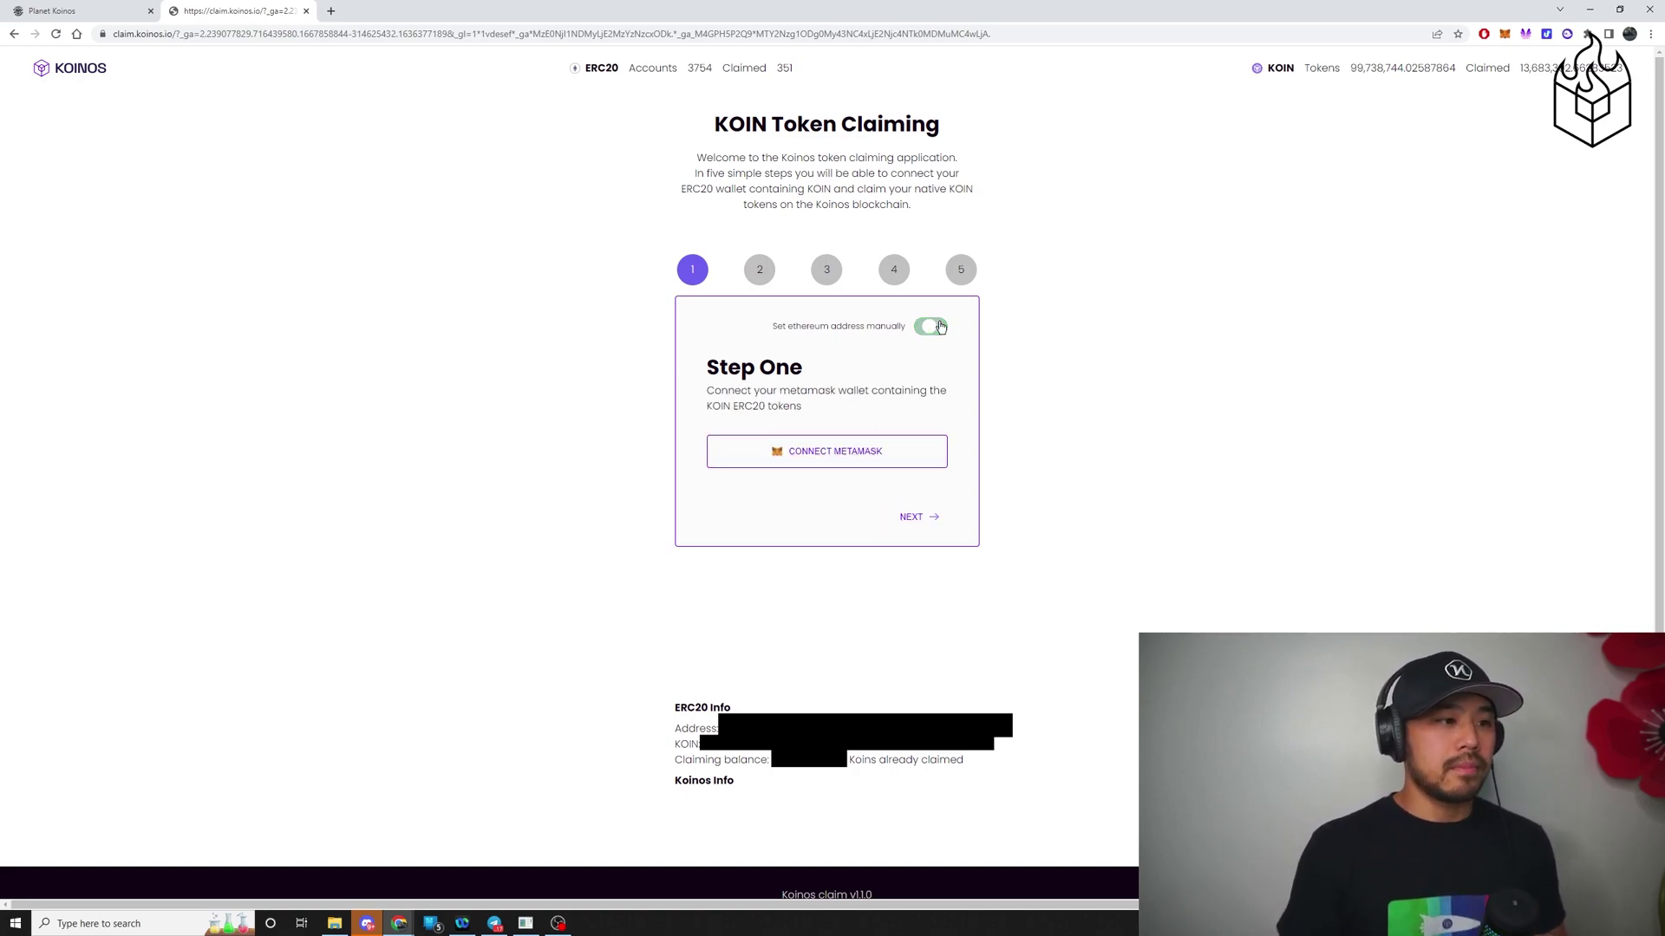
Advance from Step One to Step Two, the Kondor wallet connection
{"action": "left_click", "coordinate": [911, 518]}
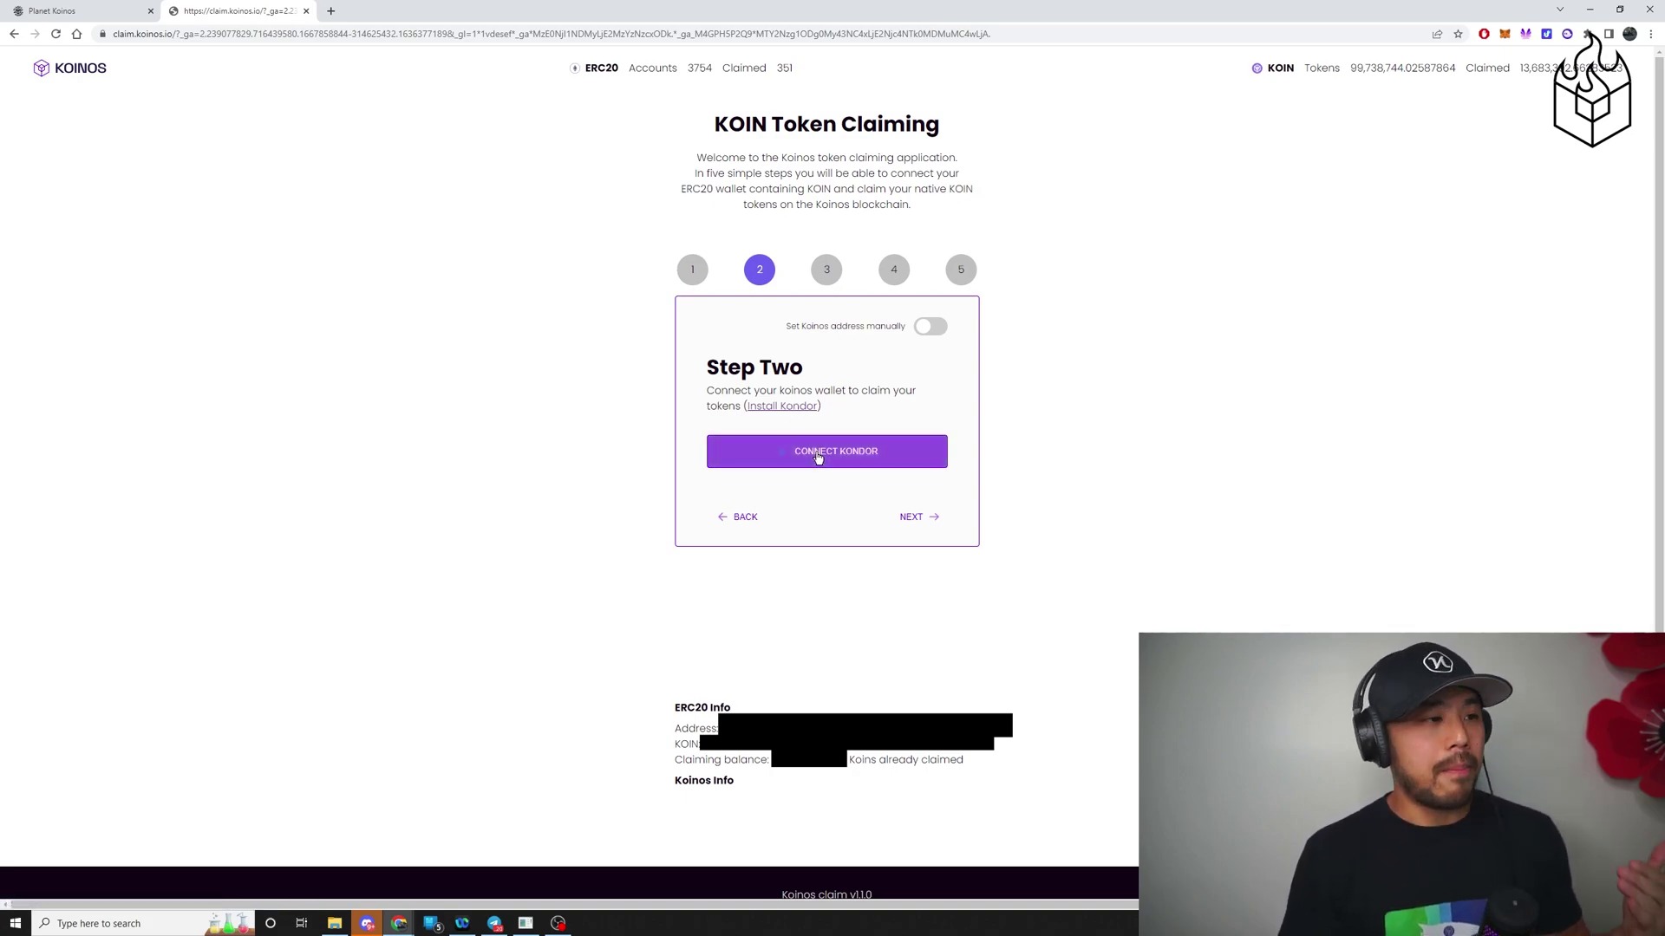
Connect Kondor and share Account 0 with the claim site, then advance to Step Three
{"action": "left_click", "coordinate": [817, 458]}
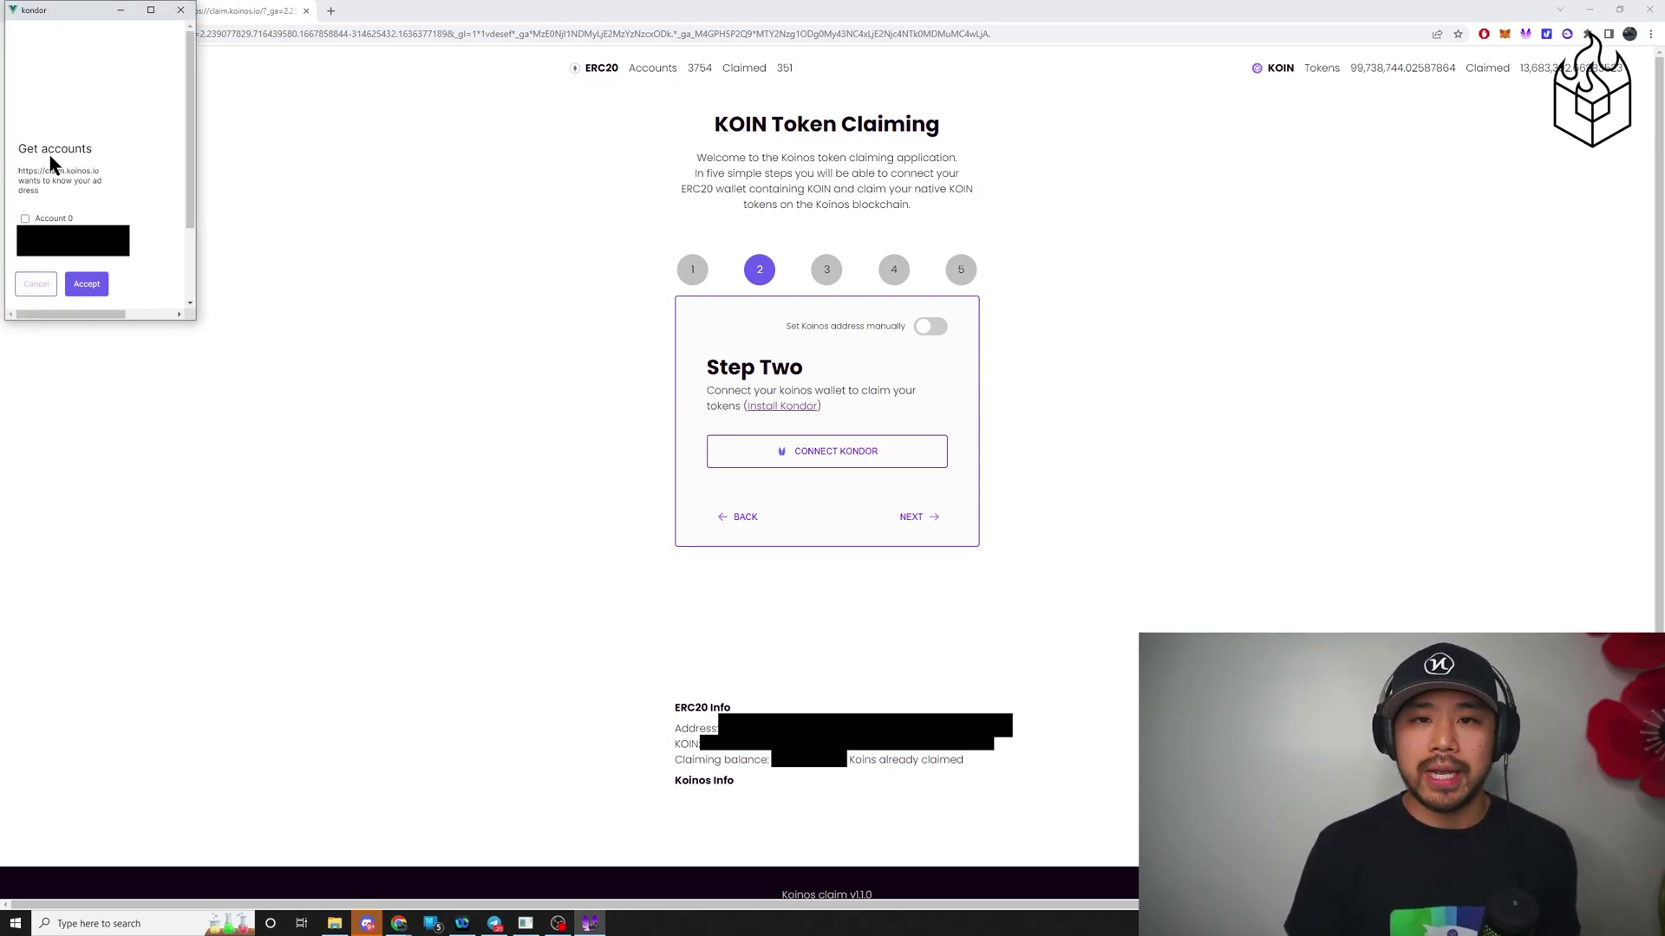
{"action": "left_click", "coordinate": [24, 218]}
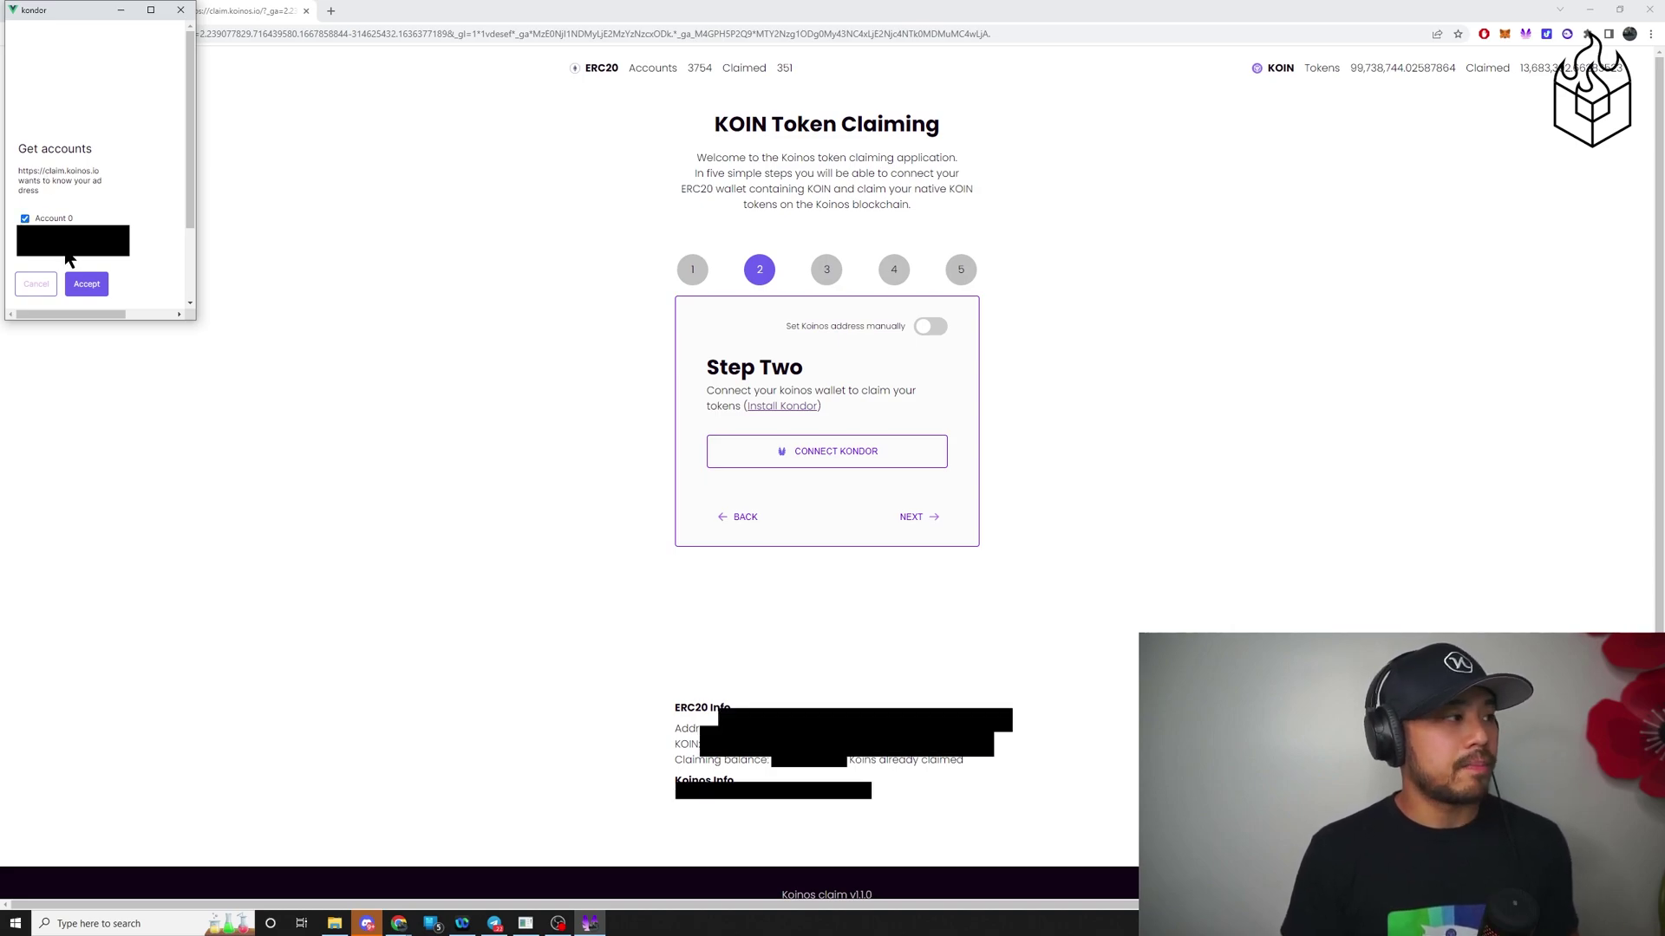
{"action": "left_click", "coordinate": [86, 283]}
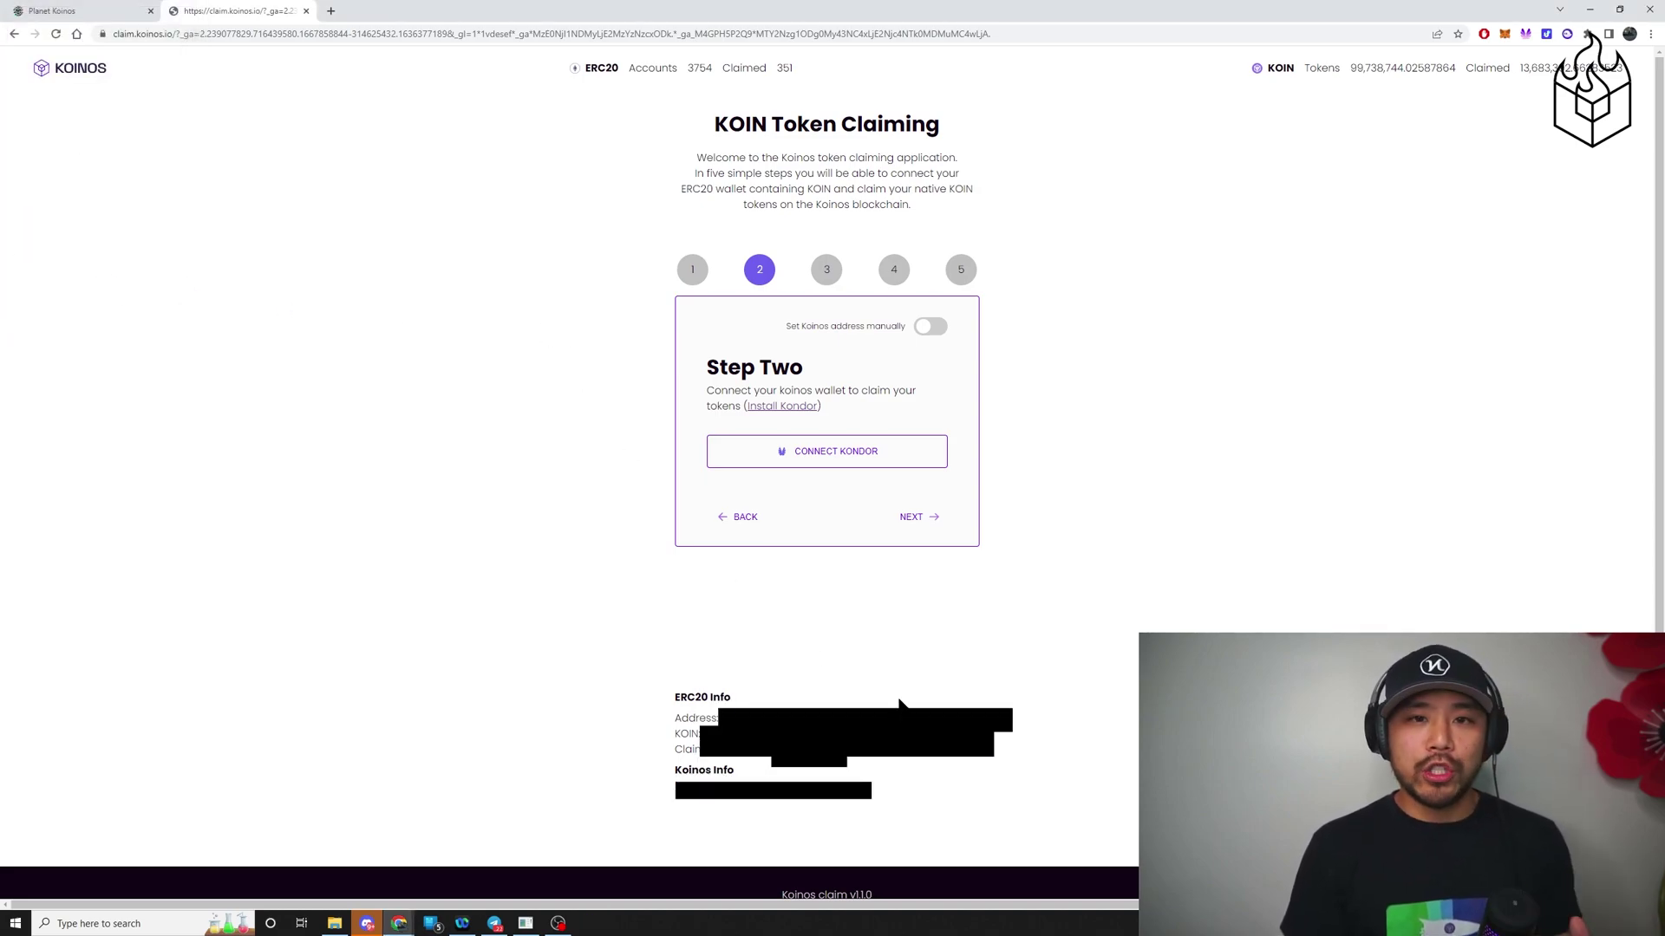
{"action": "left_click_drag", "start_coordinate": [673, 770], "coordinate": [731, 775]}
{"action": "left_click", "coordinate": [825, 807]}
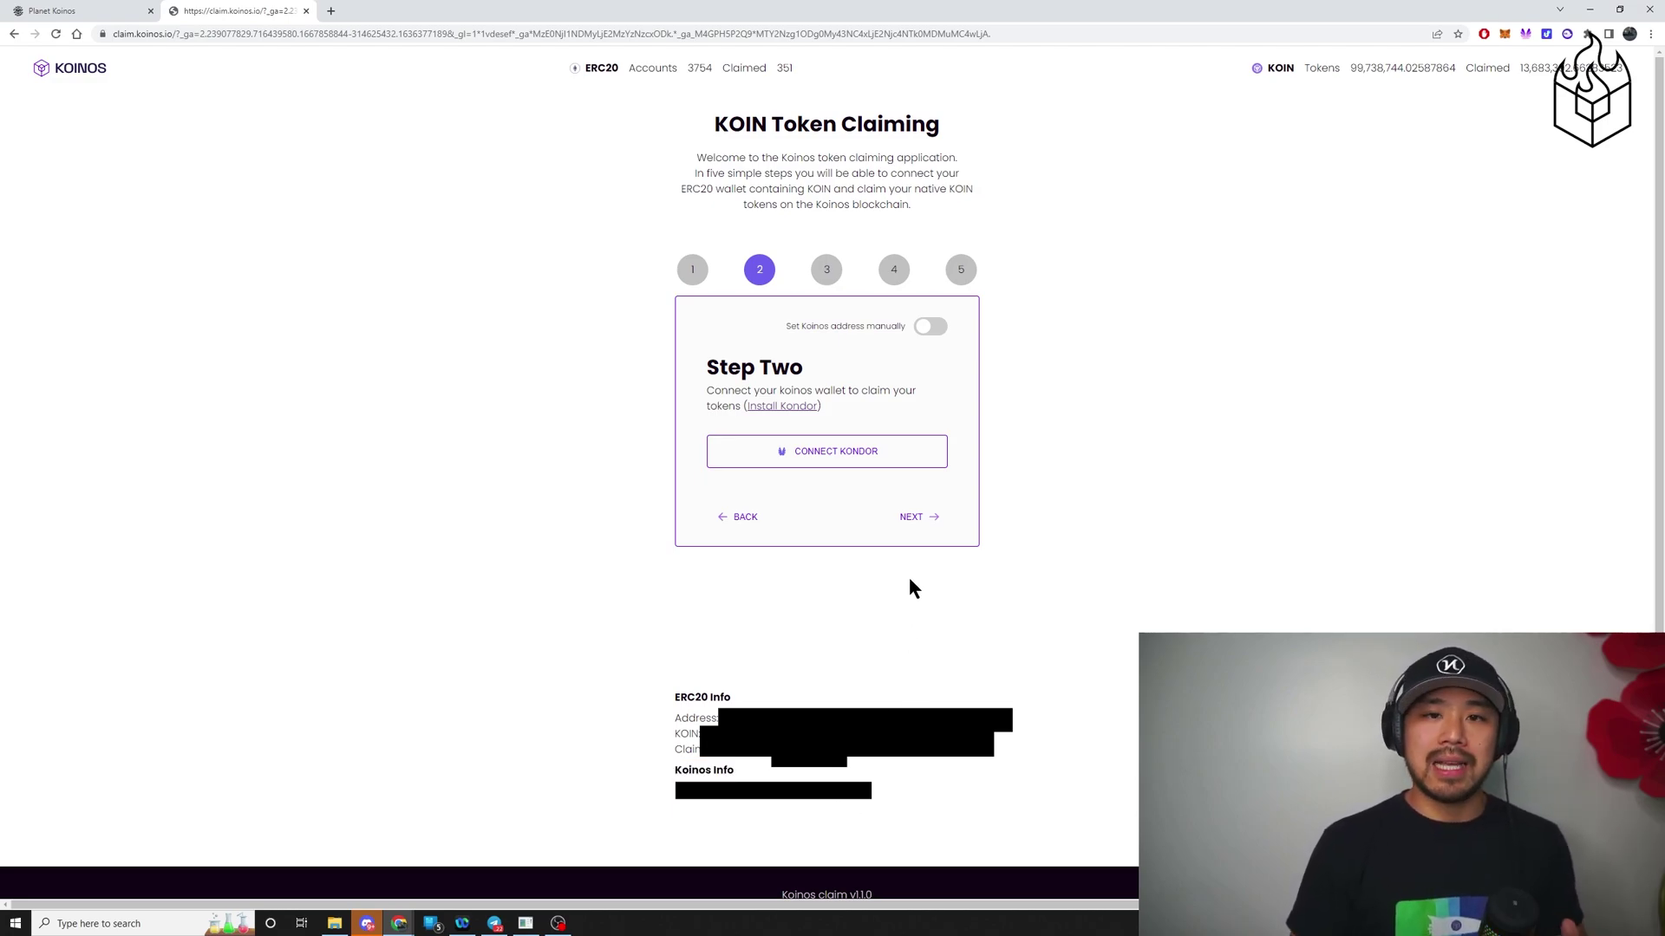
{"action": "left_click", "coordinate": [919, 518]}
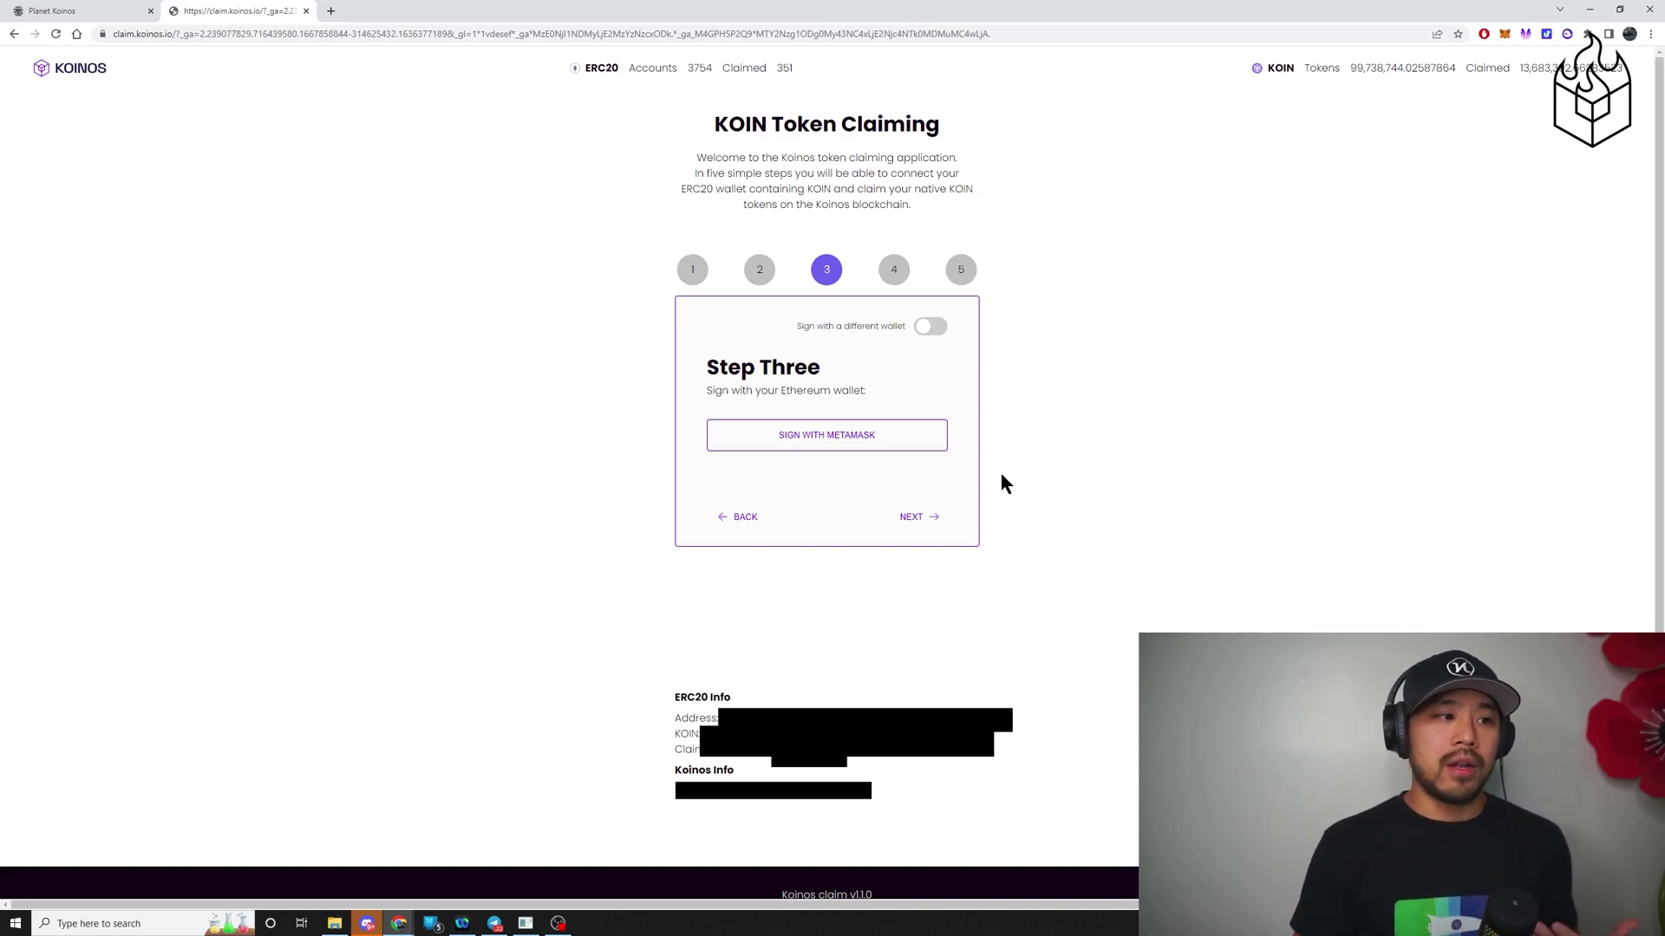
Request a MetaMask signature for the 'claim koins' message on Step Three
{"action": "left_click", "coordinate": [885, 438]}
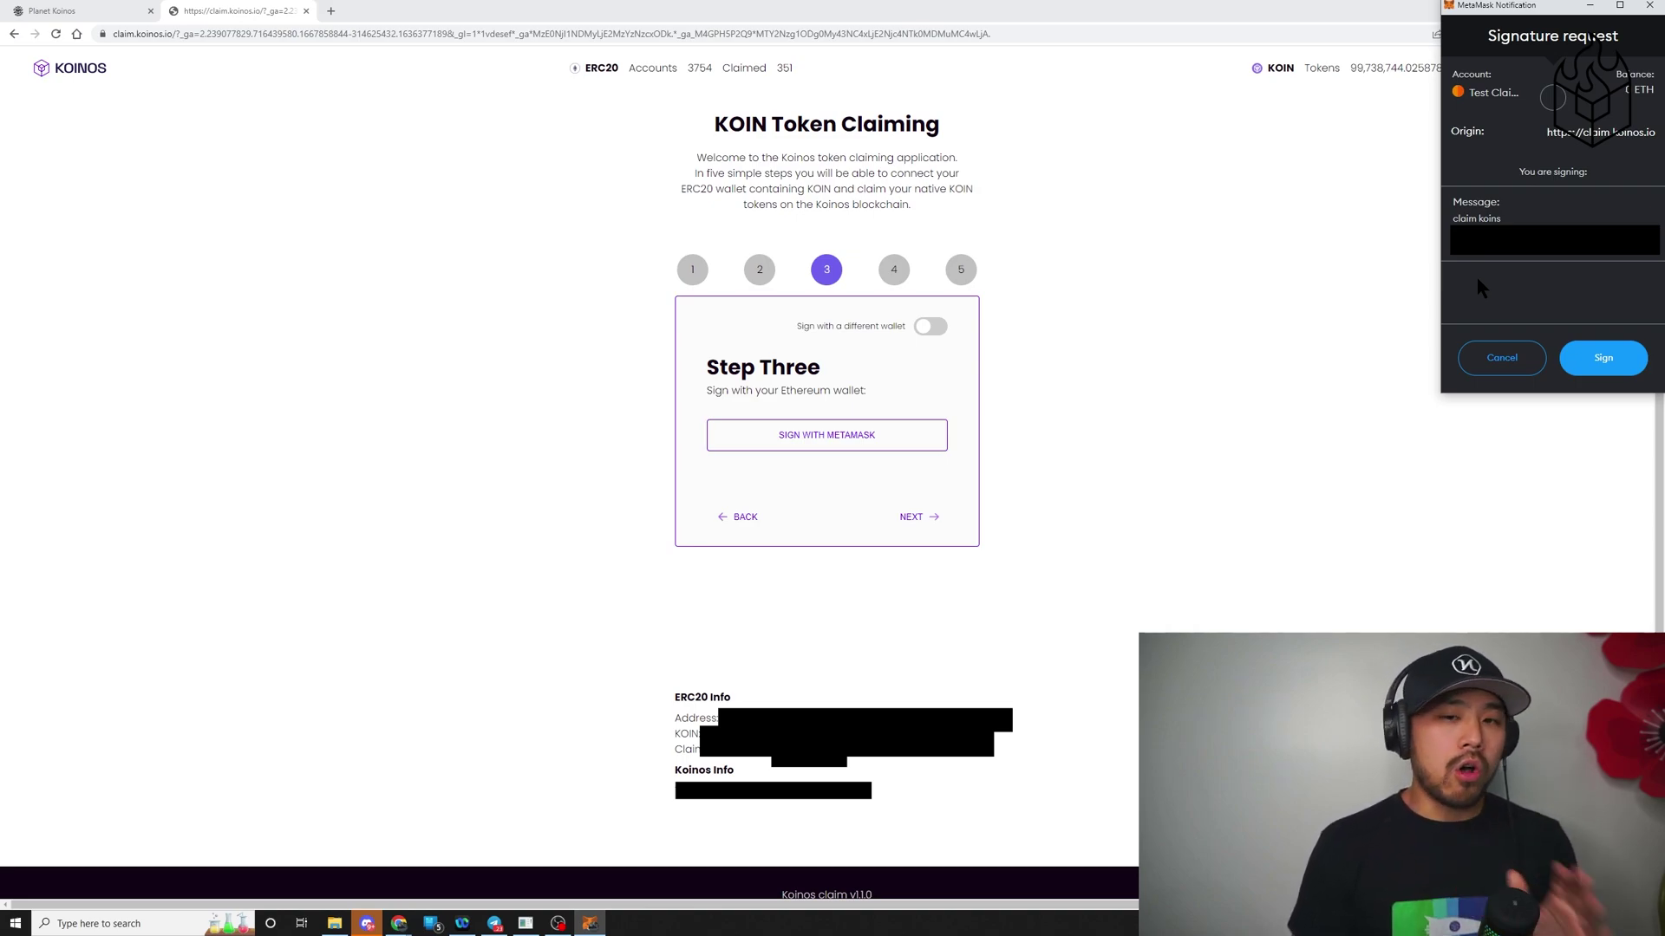
Sign the 'claim koins' message in the MetaMask signature popup
{"action": "left_click", "coordinate": [1594, 354]}
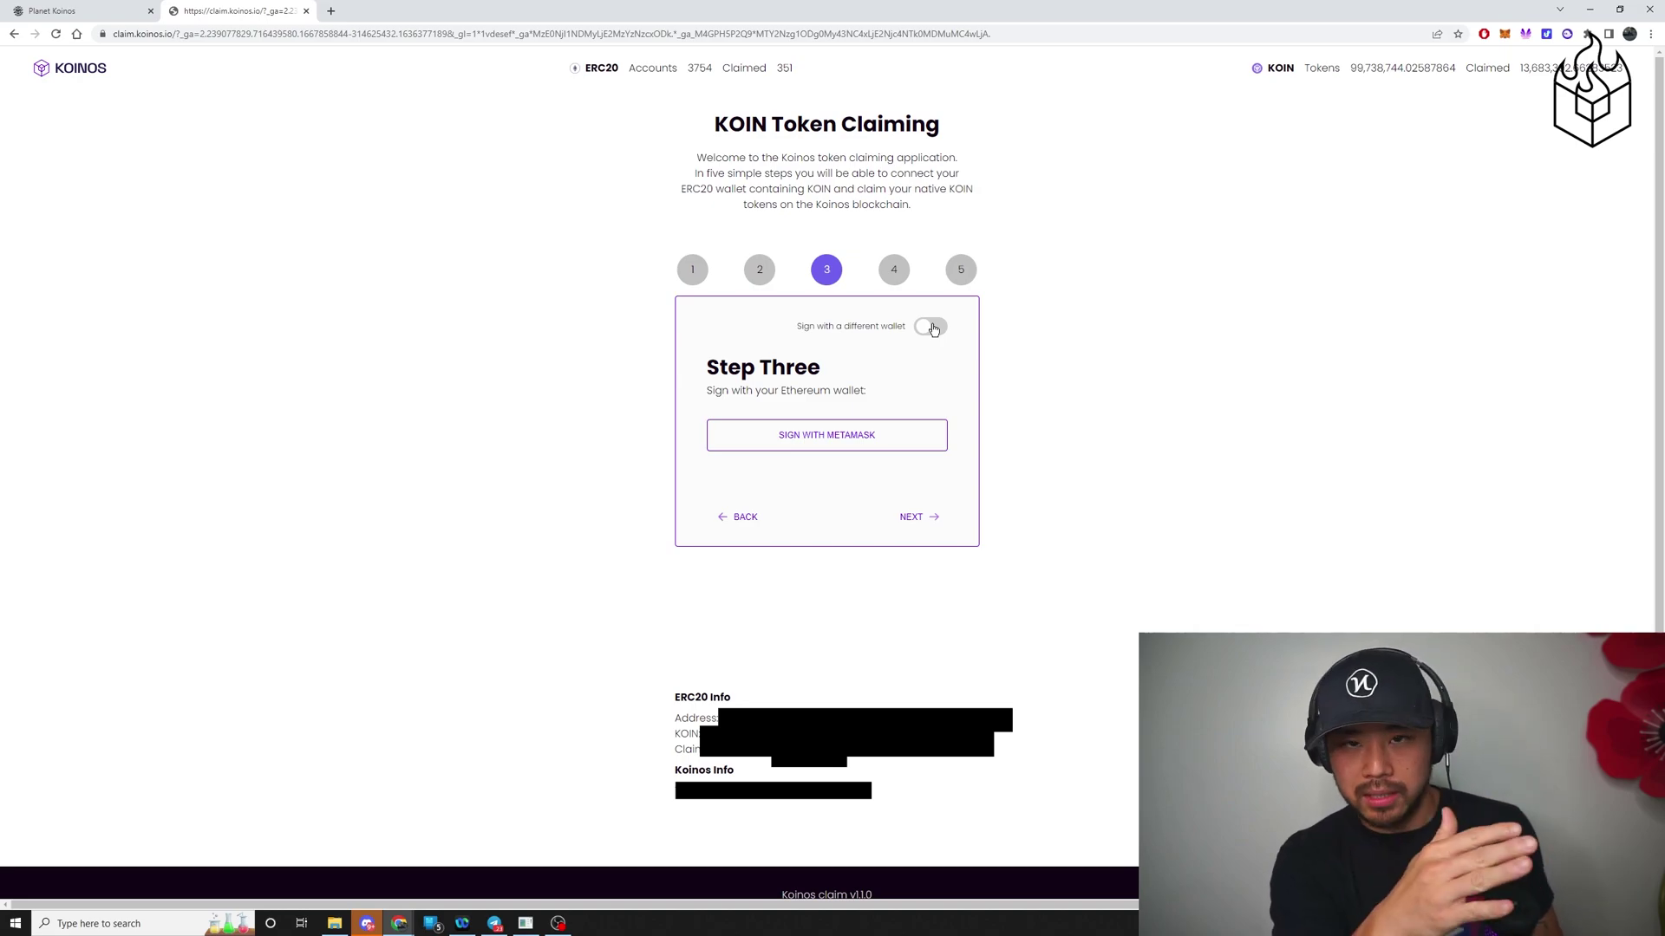
Advance through Step Four, keeping Koinos Group as Mana payer, to Step Five
{"action": "left_click", "coordinate": [917, 514]}
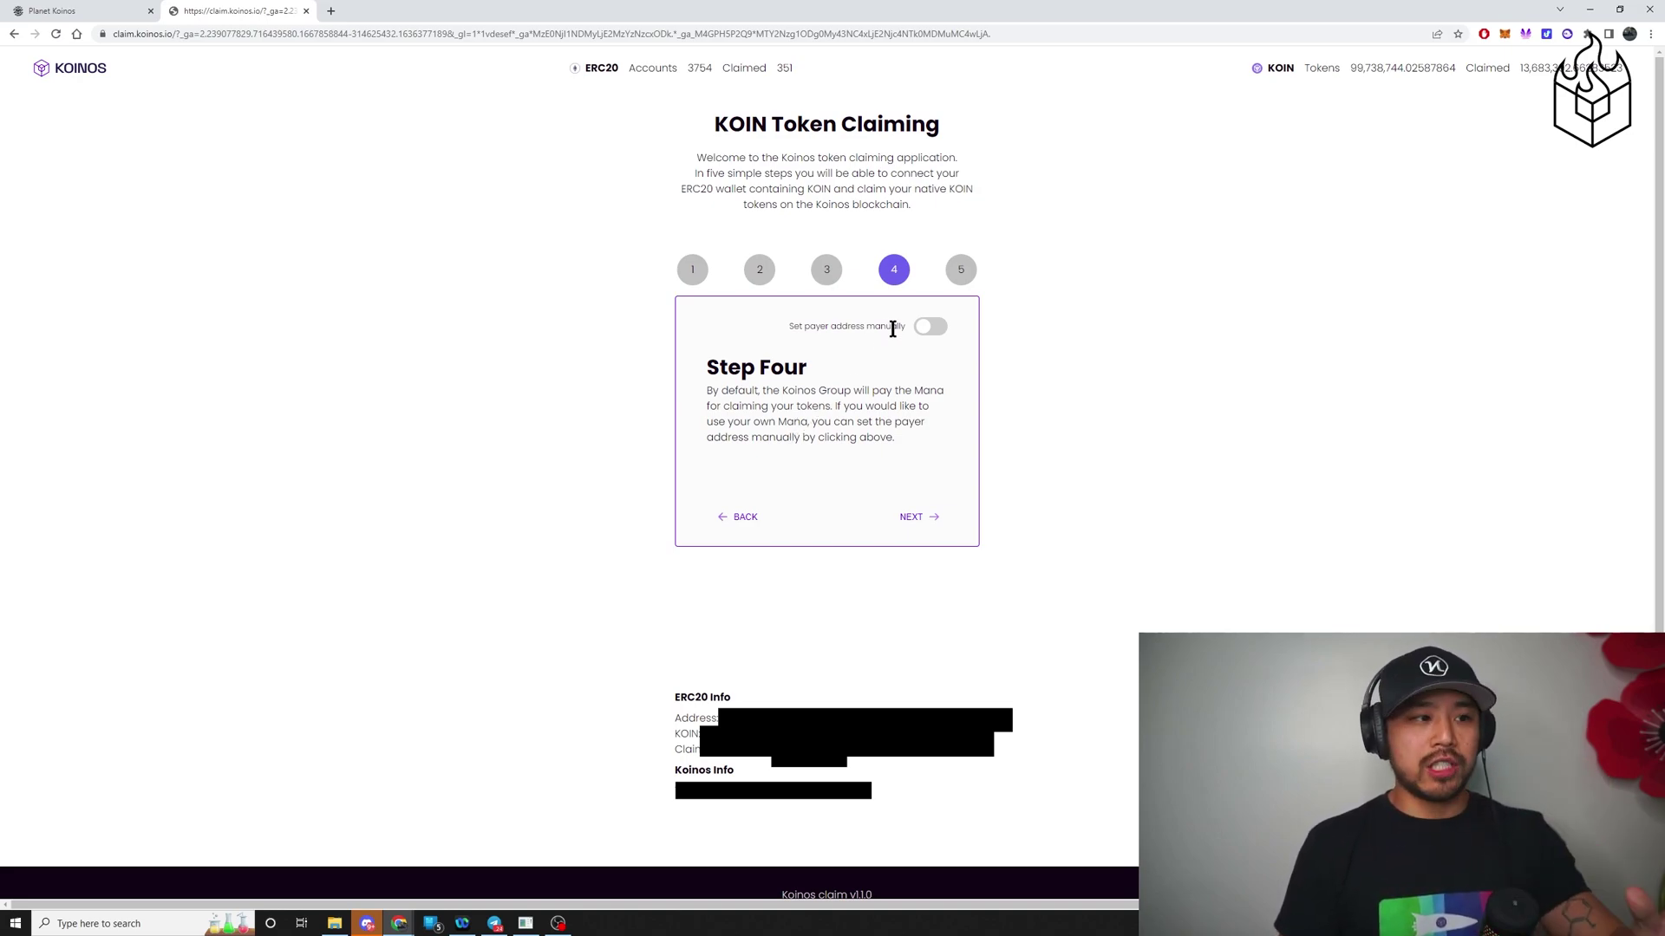
{"action": "left_click", "coordinate": [914, 517]}
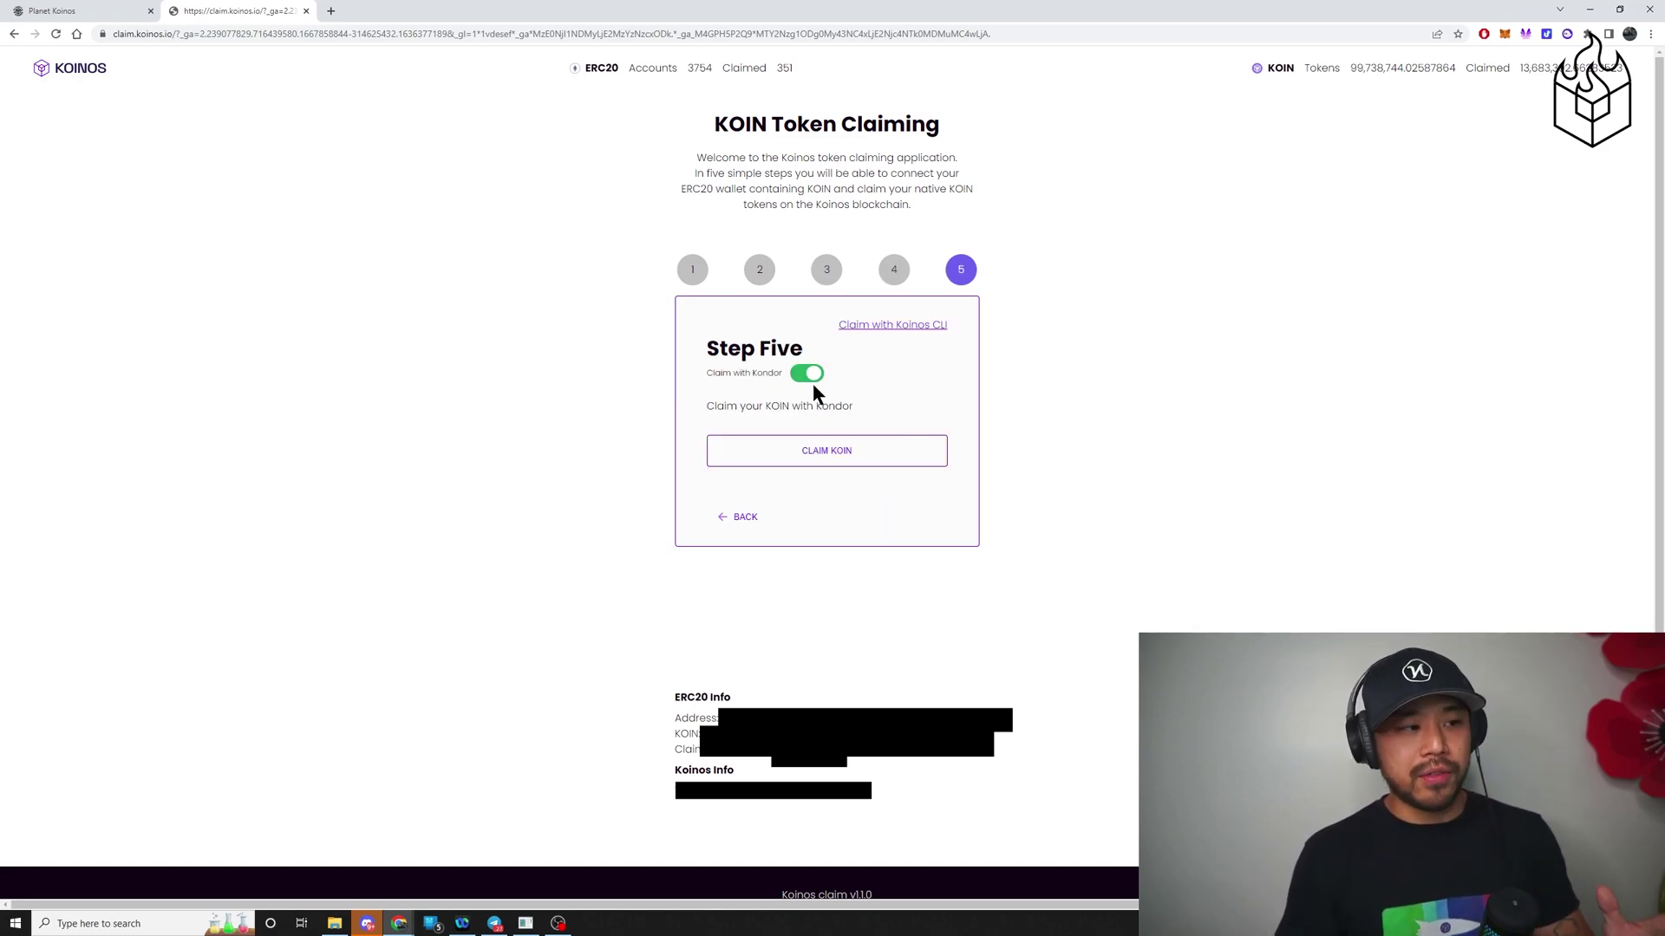
{"action": "left_click", "coordinate": [814, 458]}
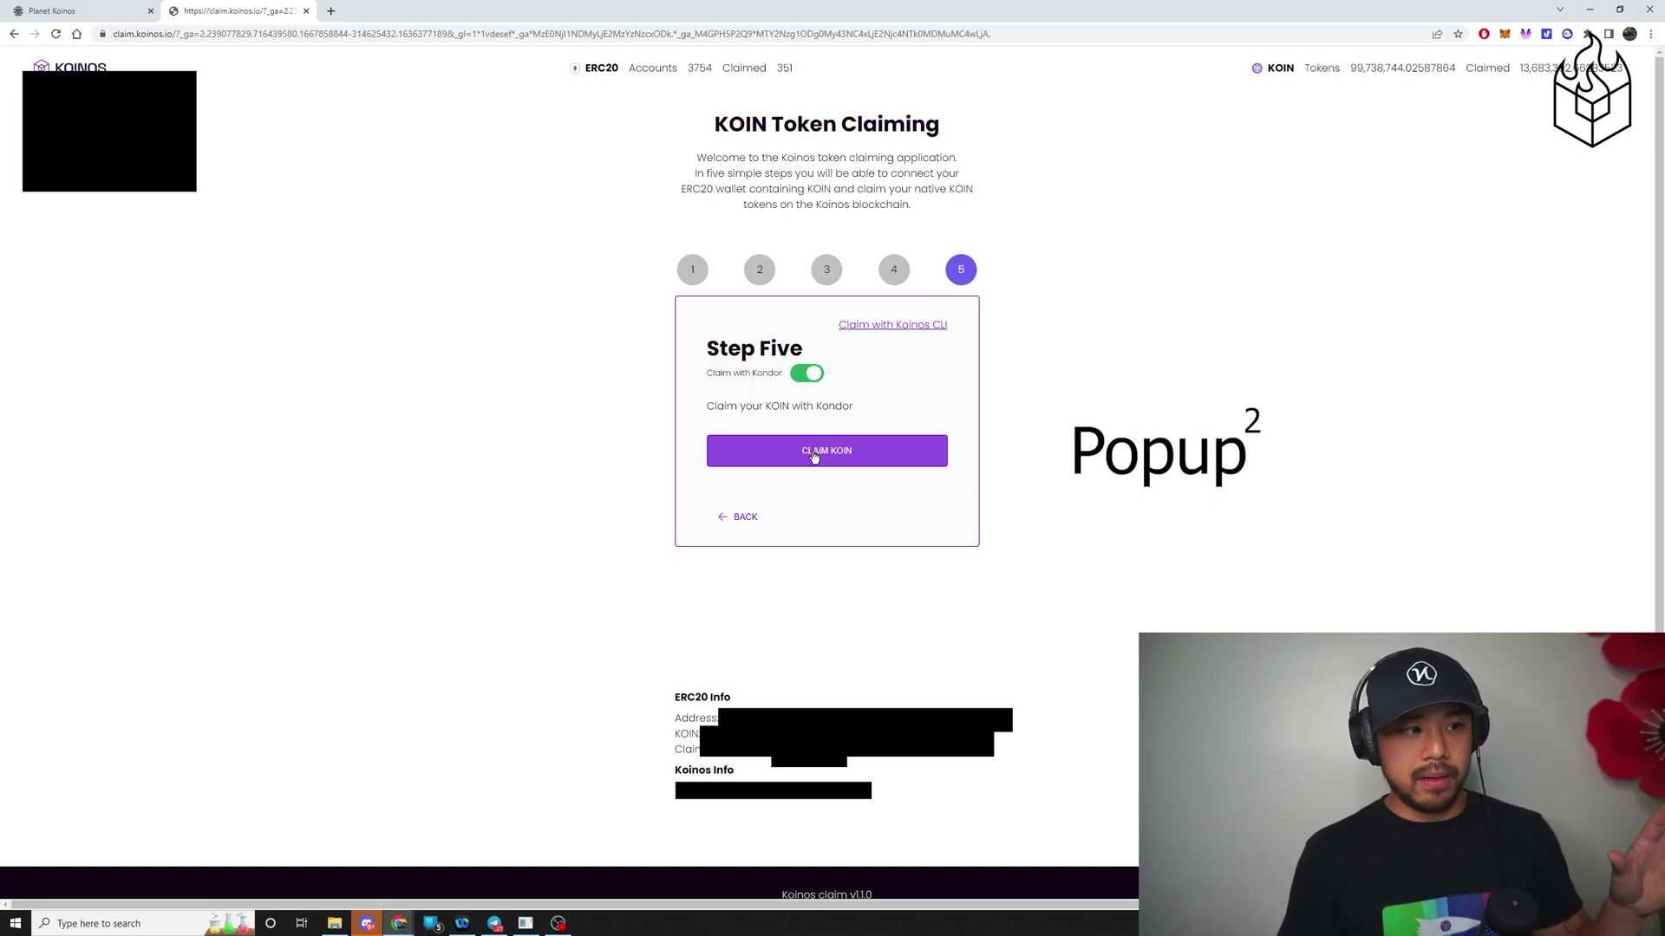
{"action": "left_click_drag", "start_coordinate": [72, 19], "coordinate": [80, 53]}
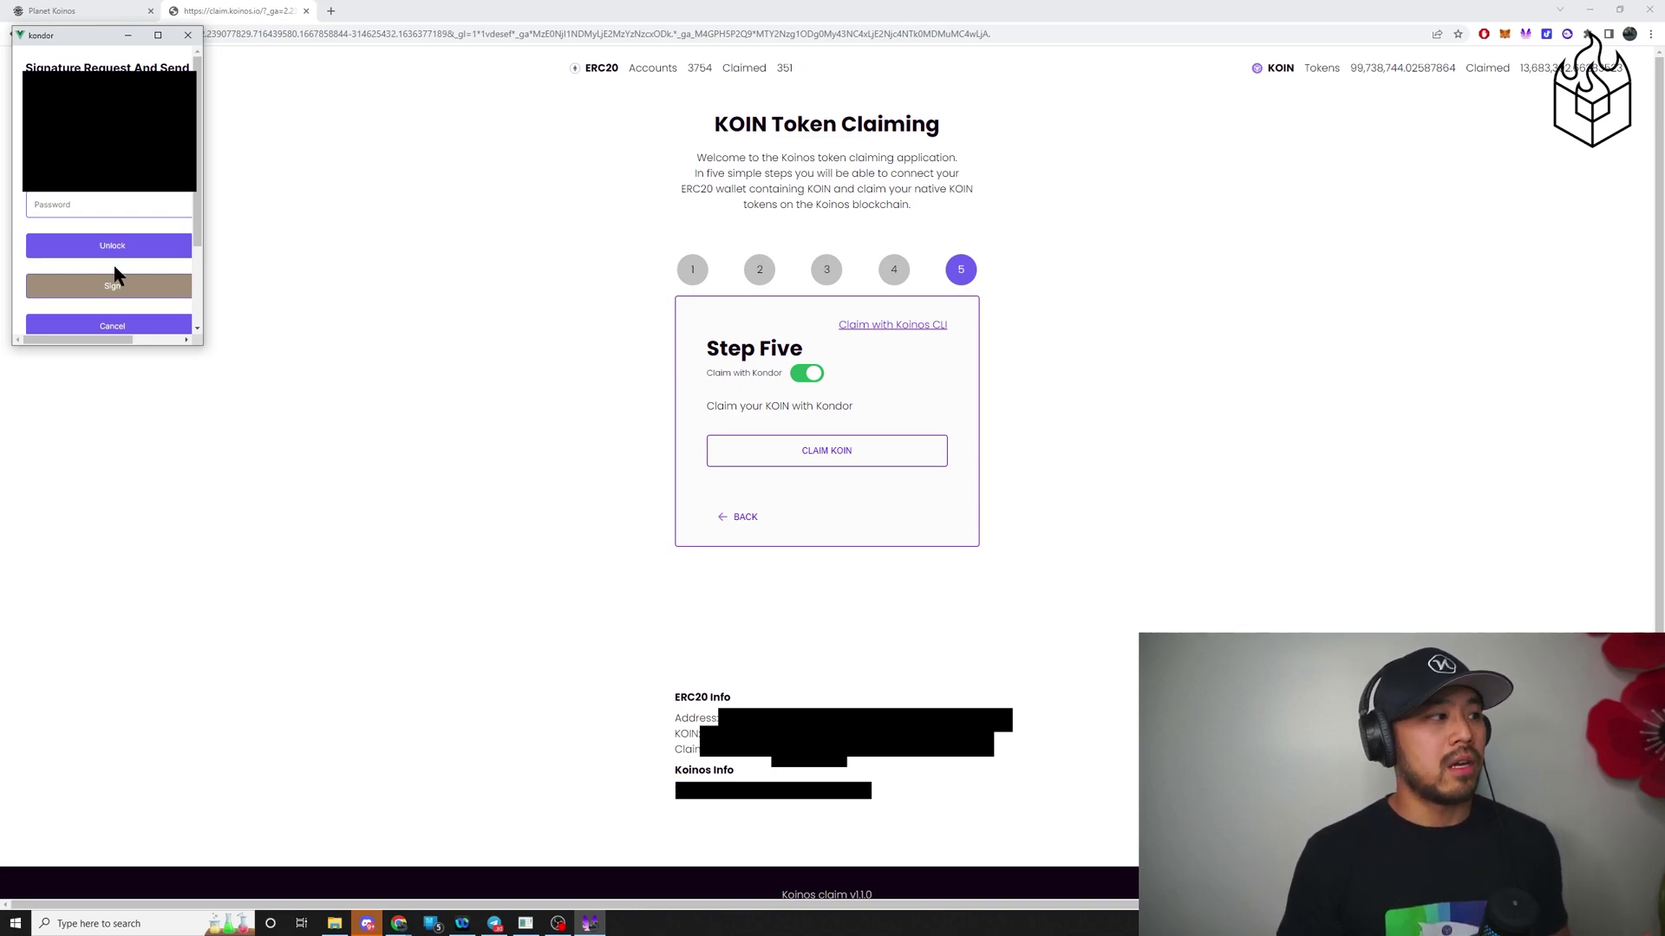
{"action": "left_click", "coordinate": [945, 497]}
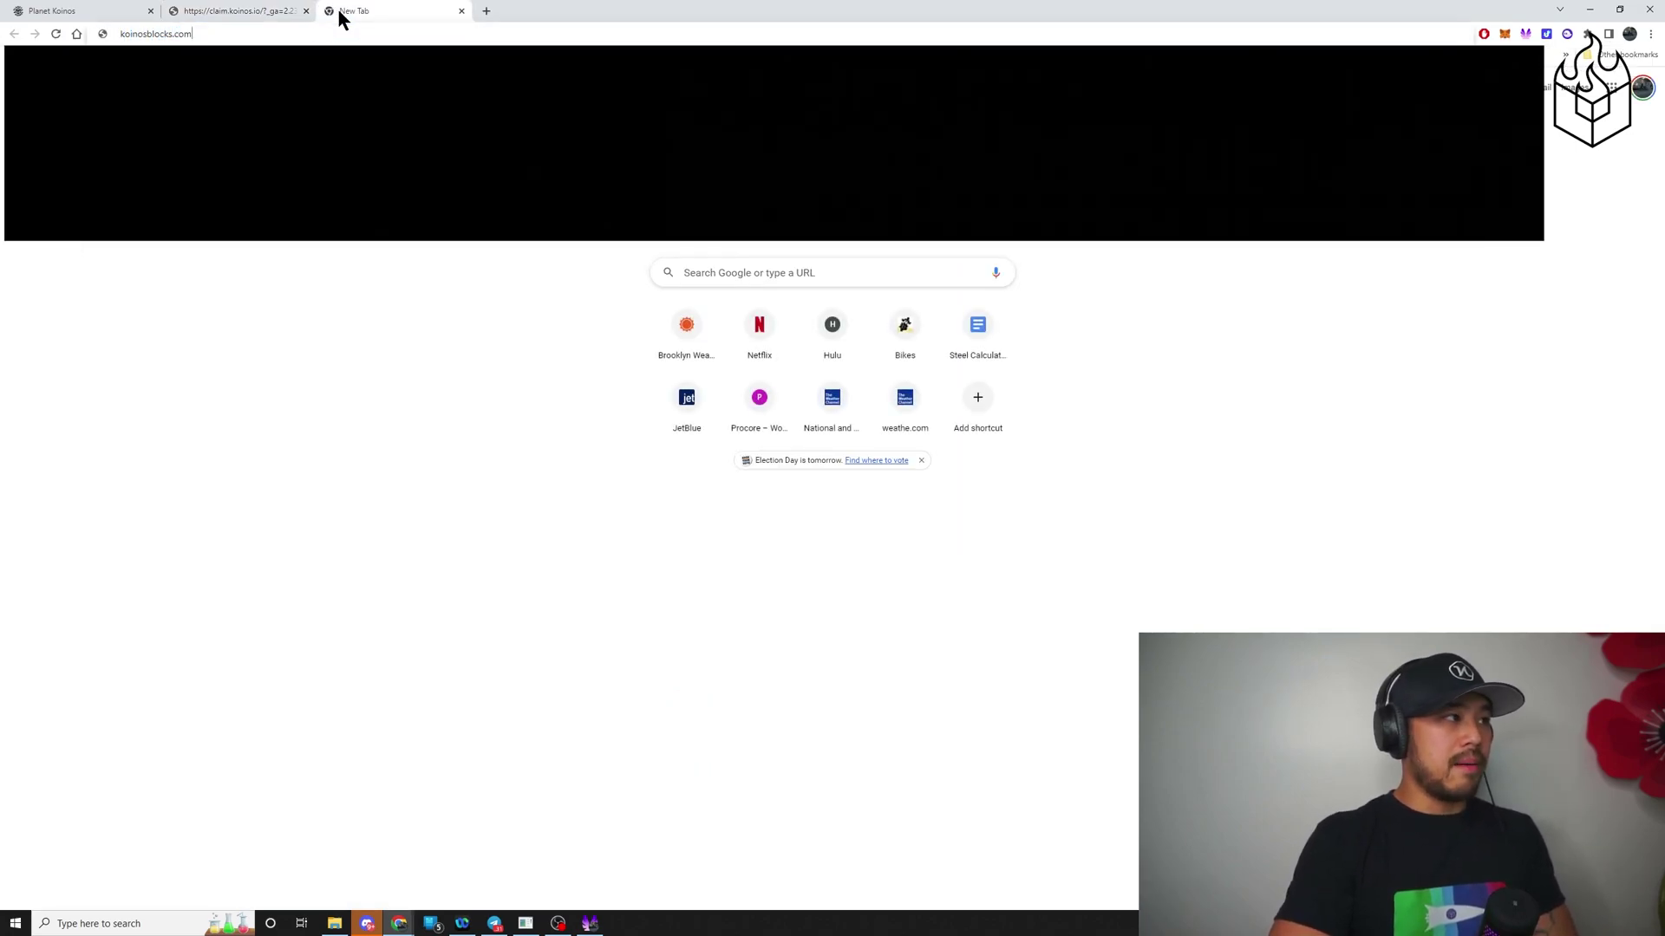
Load koinosblocks.com in a new browser tab
{"action": "key", "text": "Return"}
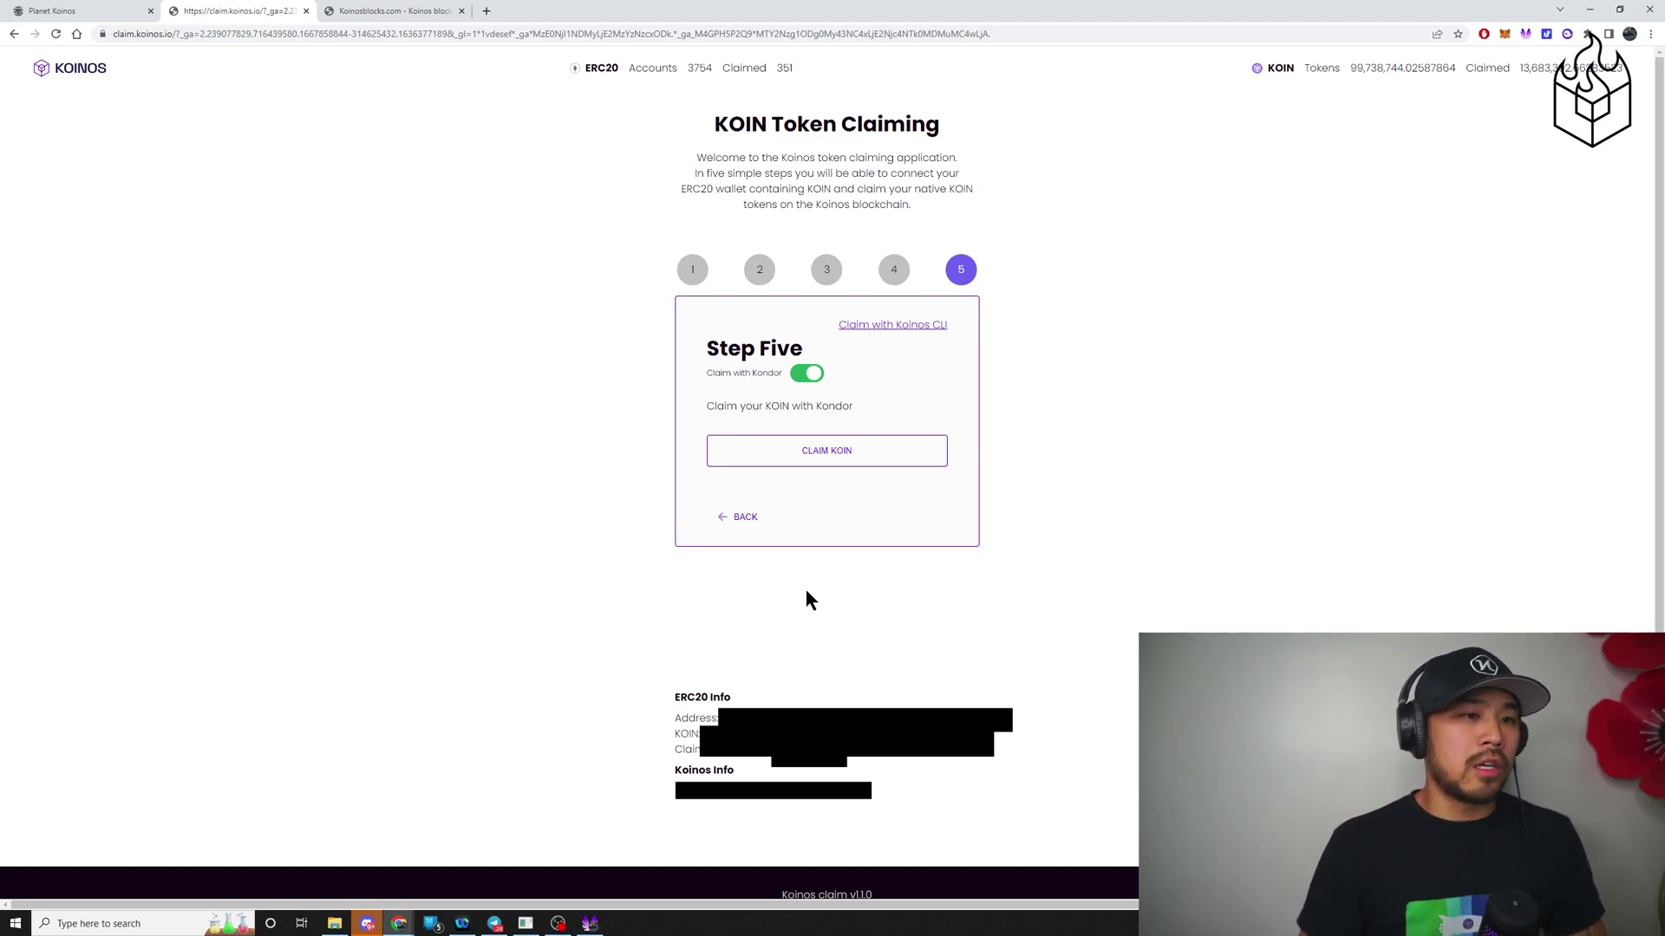
Step the wizard back four times to Step One and reconnect MetaMask
{"action": "left_click", "coordinate": [732, 526]}
{"action": "left_click", "coordinate": [733, 525]}
{"action": "left_click", "coordinate": [734, 525]}
{"action": "left_click", "coordinate": [734, 525]}
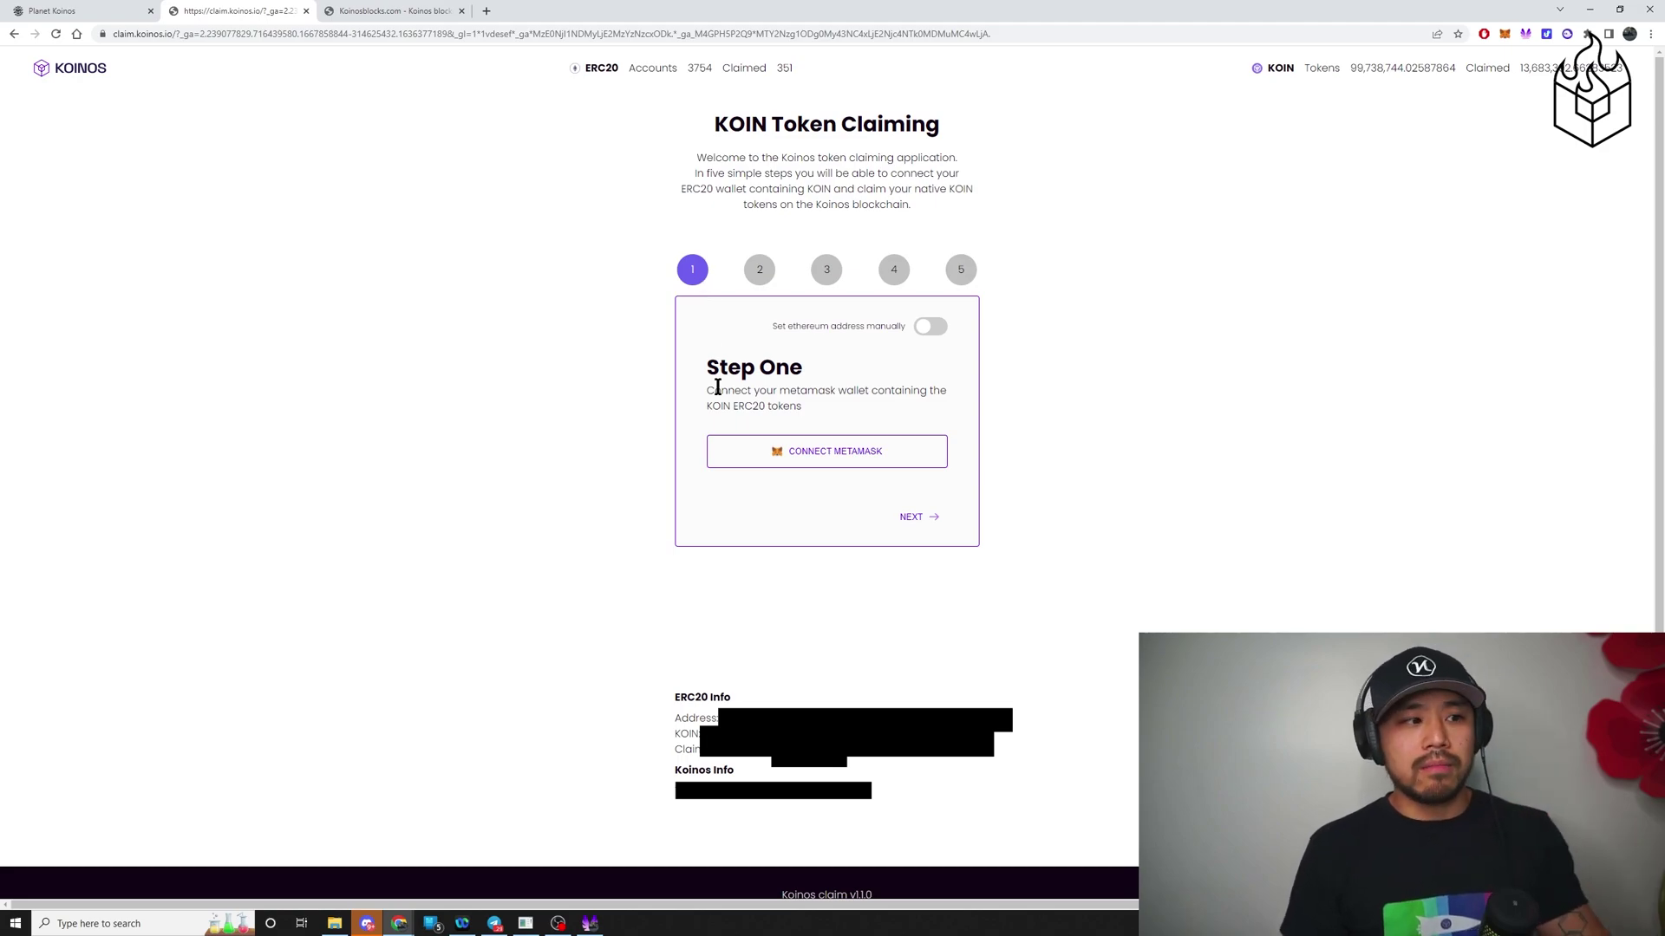
{"action": "left_click", "coordinate": [856, 456]}
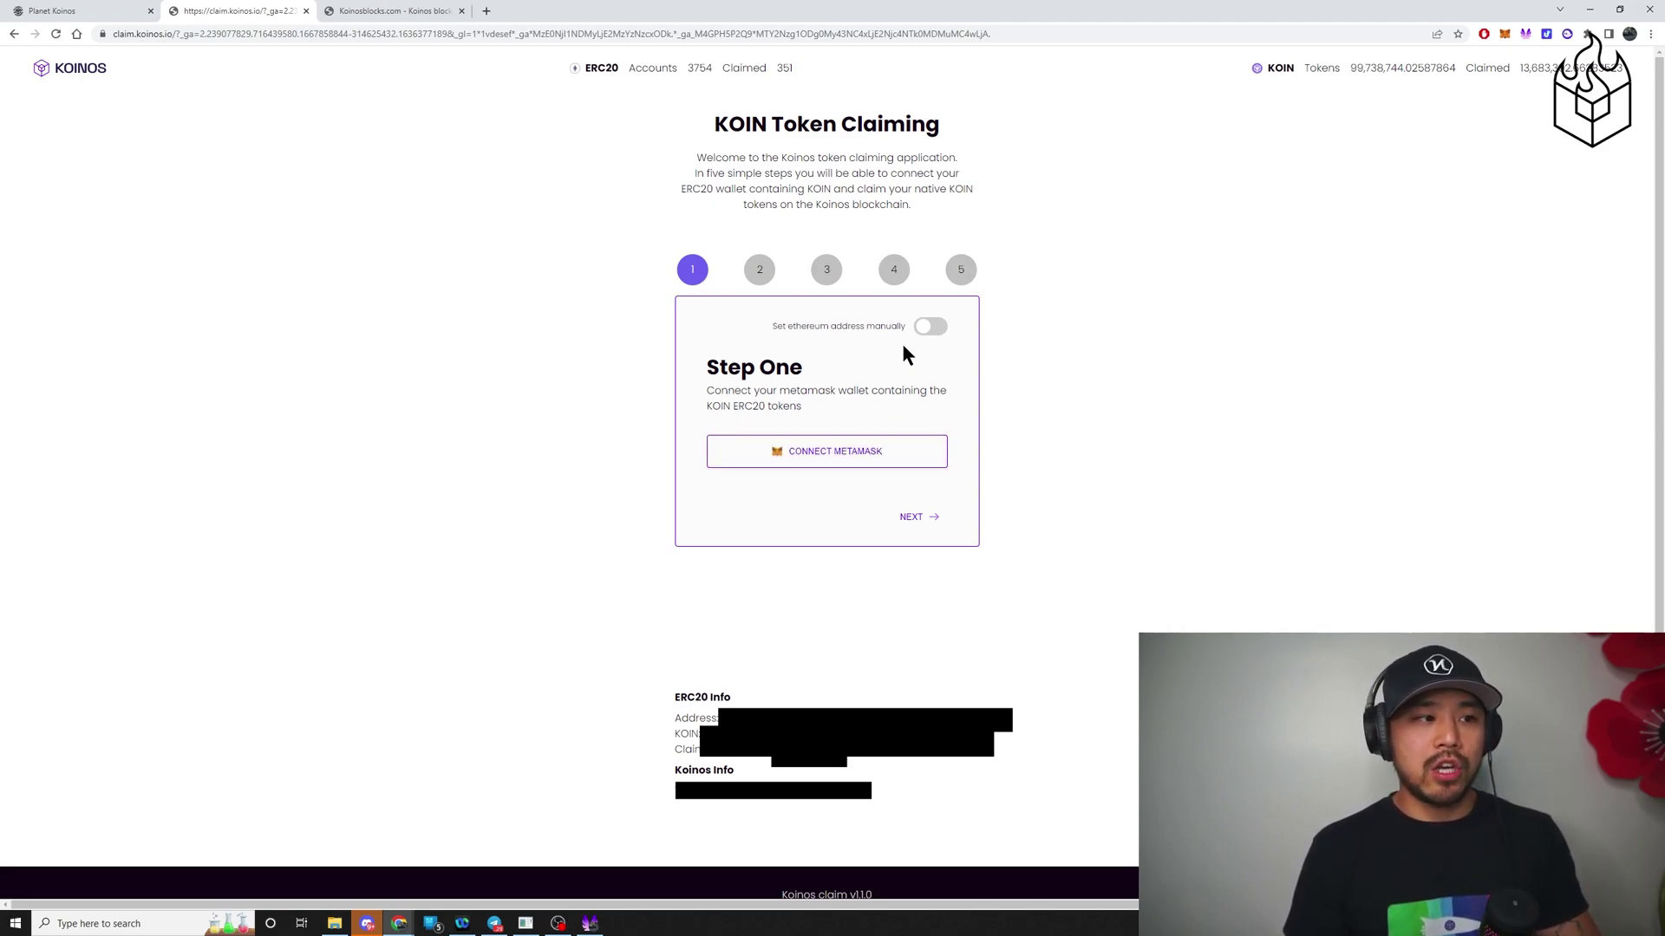
Enter the Ethereum address manually, verify it, and advance to Step Three
{"action": "left_click", "coordinate": [928, 330]}
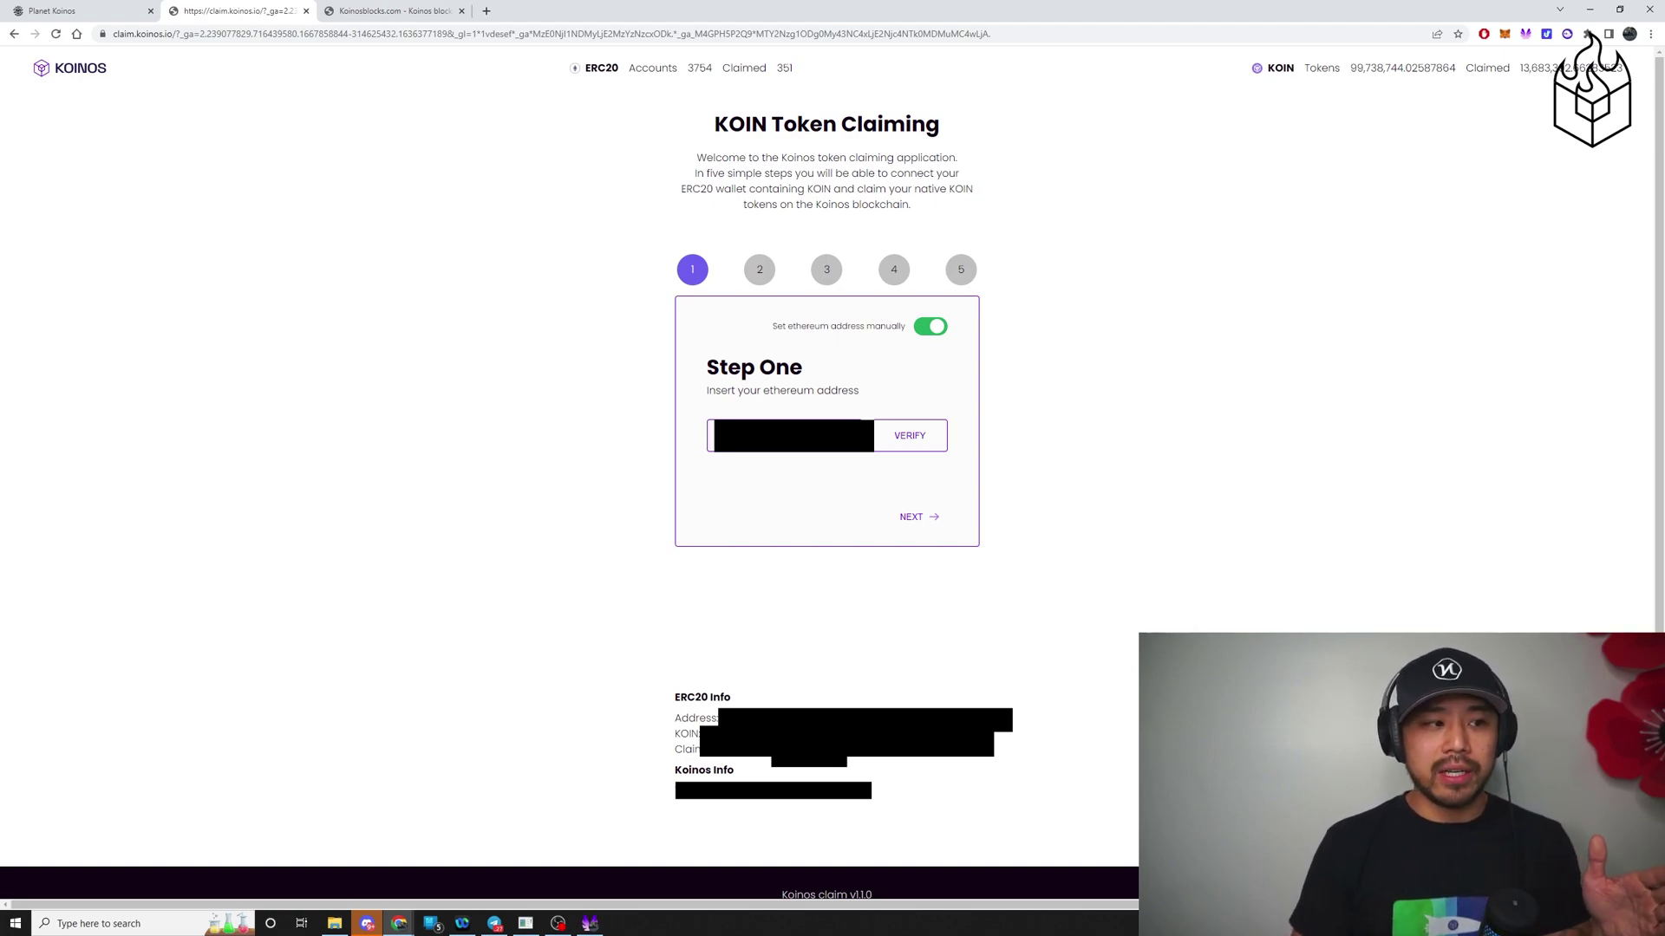
{"action": "left_click", "coordinate": [895, 438]}
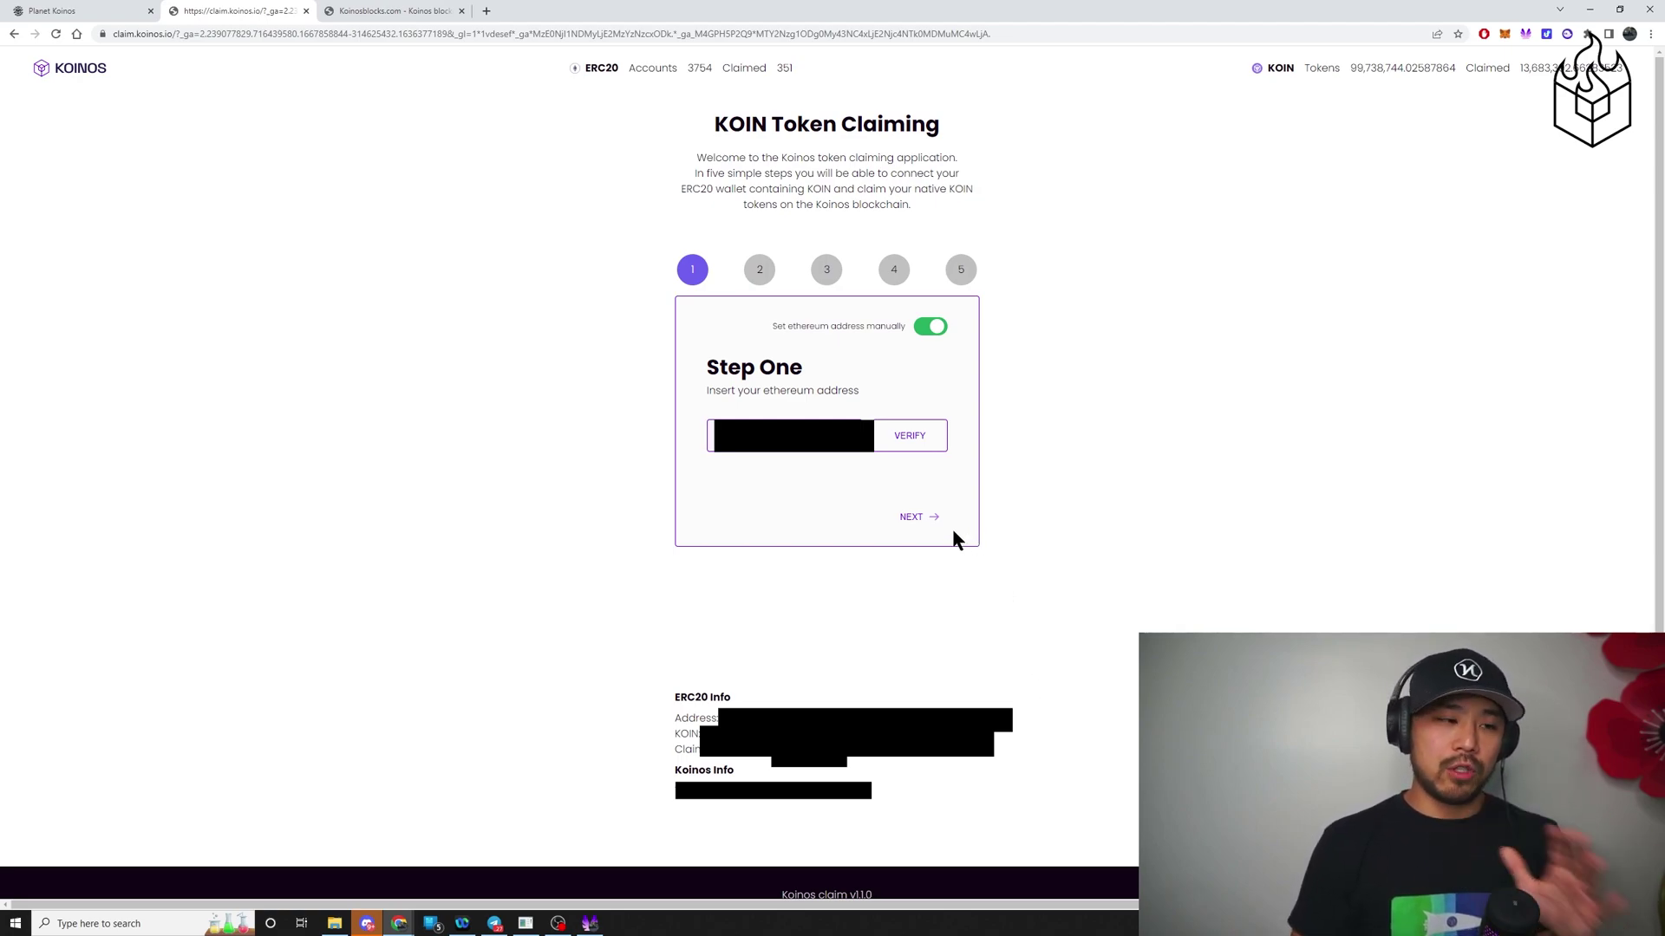
{"action": "left_click", "coordinate": [918, 517]}
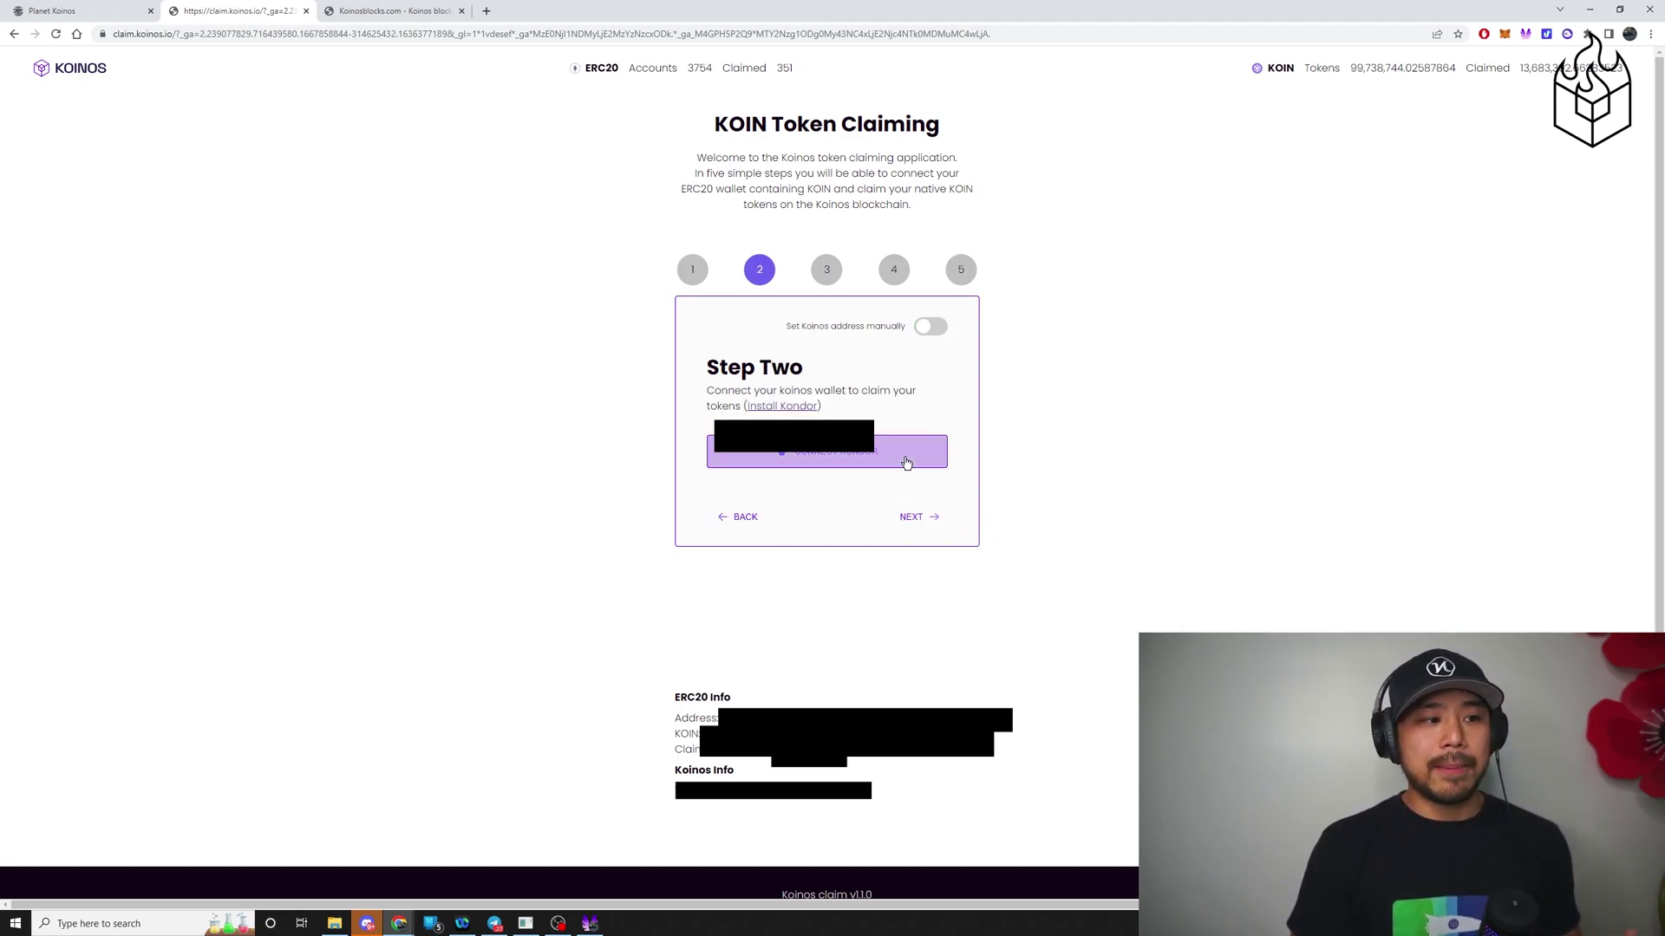
{"action": "left_click", "coordinate": [916, 525]}
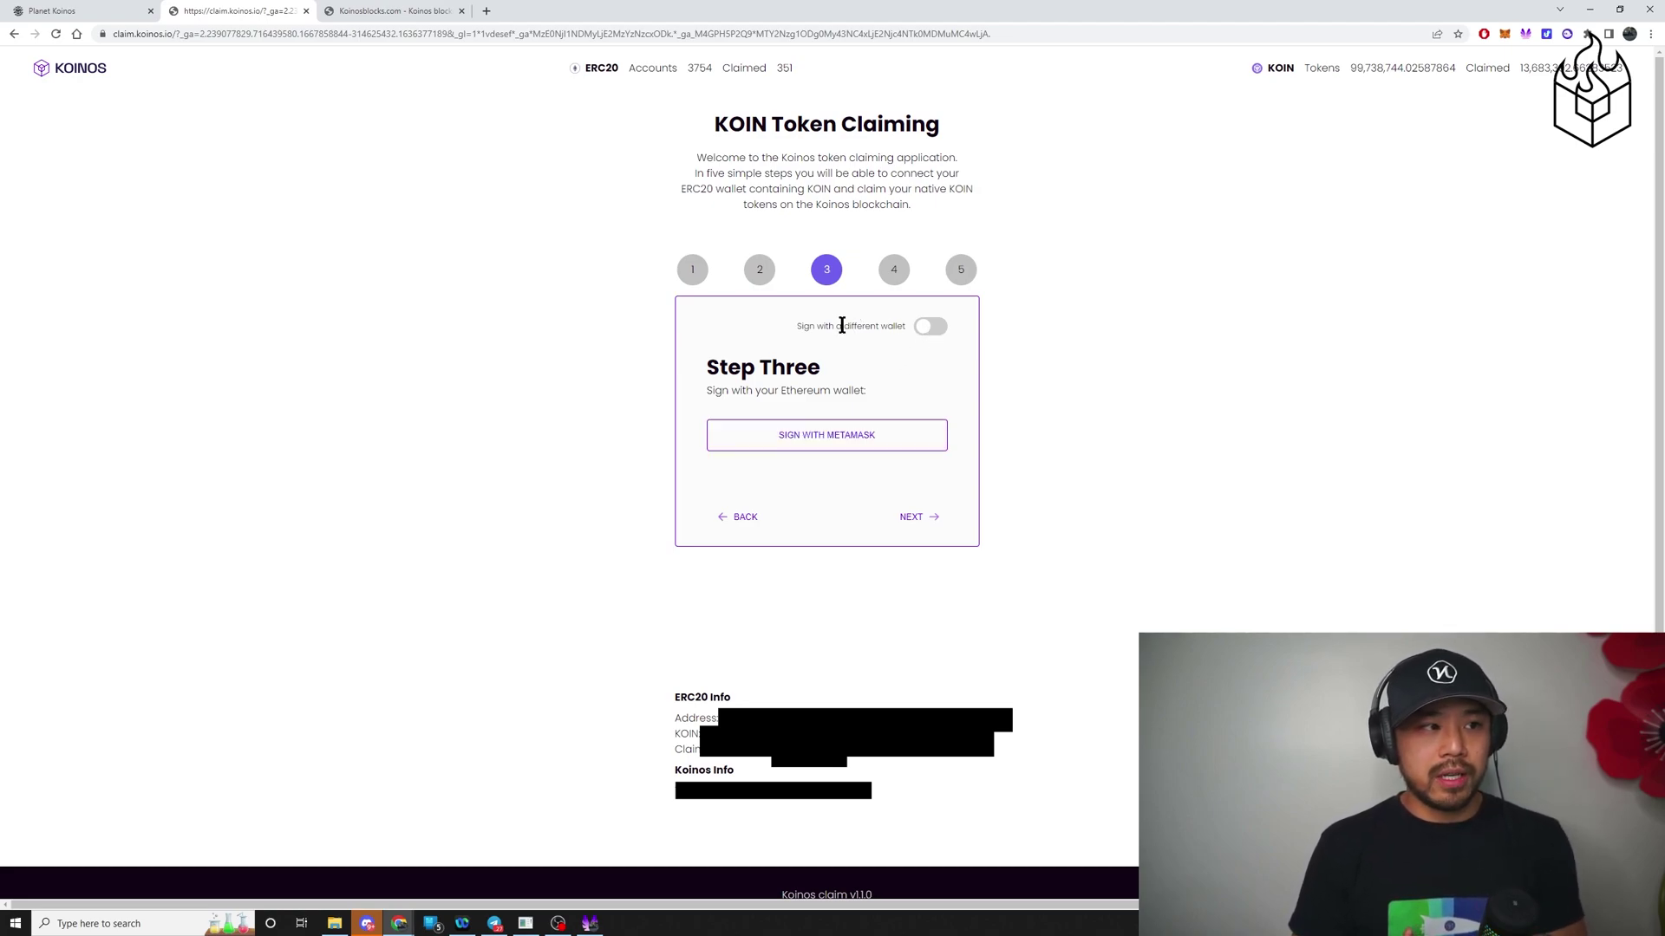
Turn on 'Sign with a different wallet' and select the 'claim koins' message text
{"action": "left_click", "coordinate": [926, 334]}
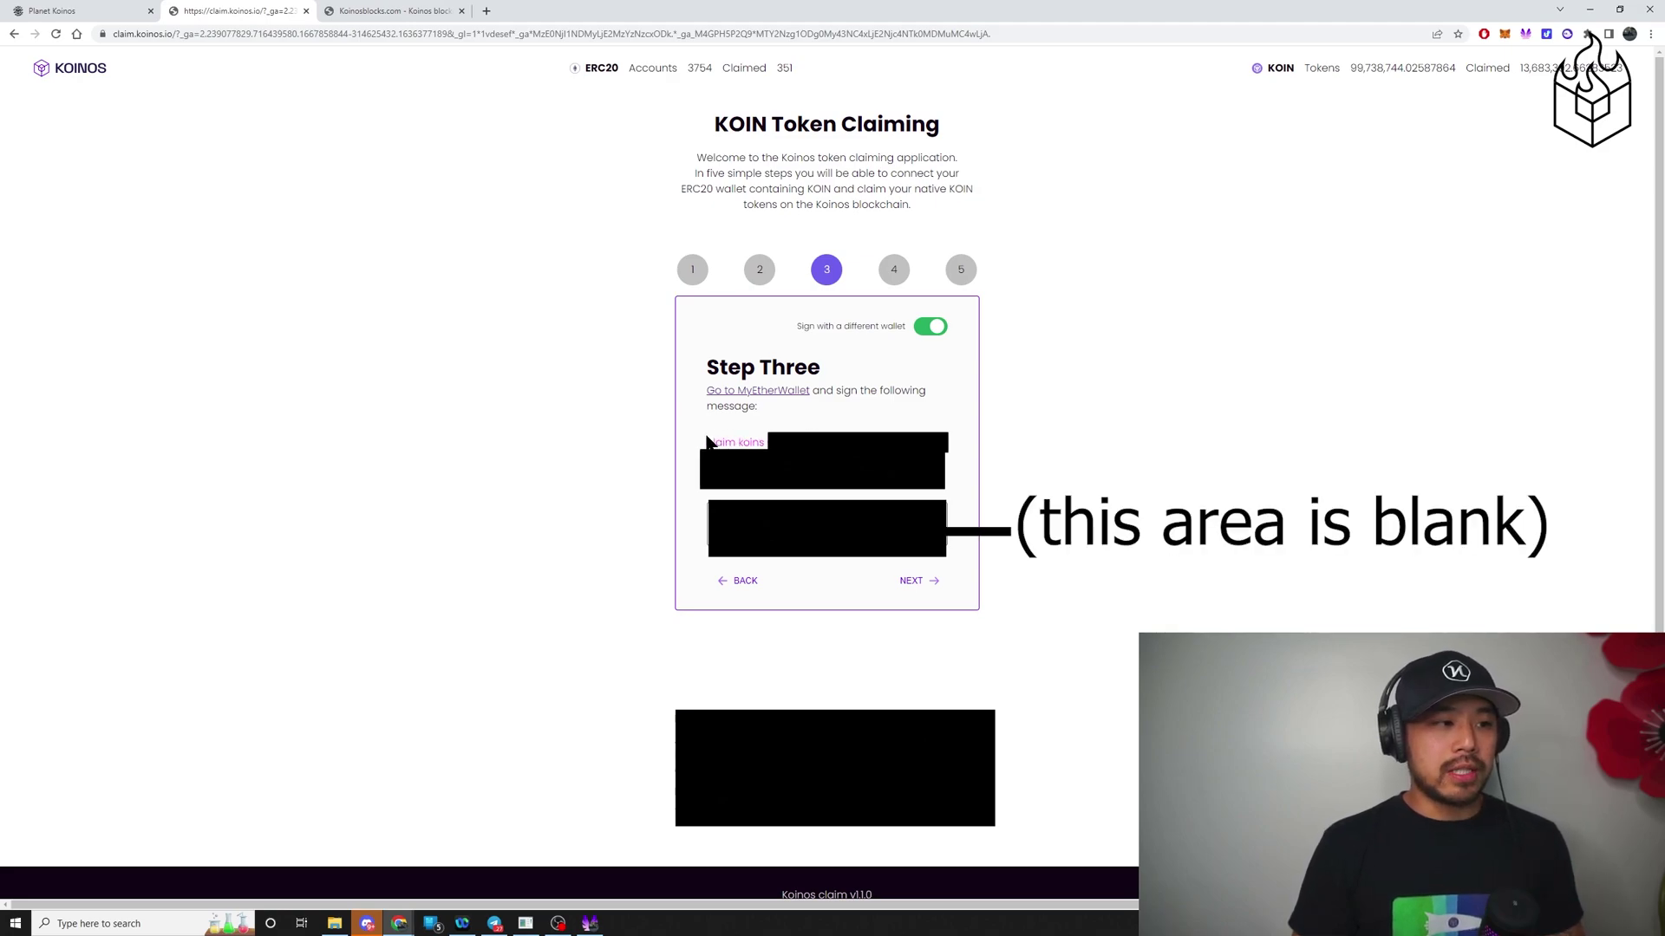
{"action": "left_click_drag", "start_coordinate": [707, 442], "coordinate": [867, 477]}
{"action": "left_click", "coordinate": [756, 441]}
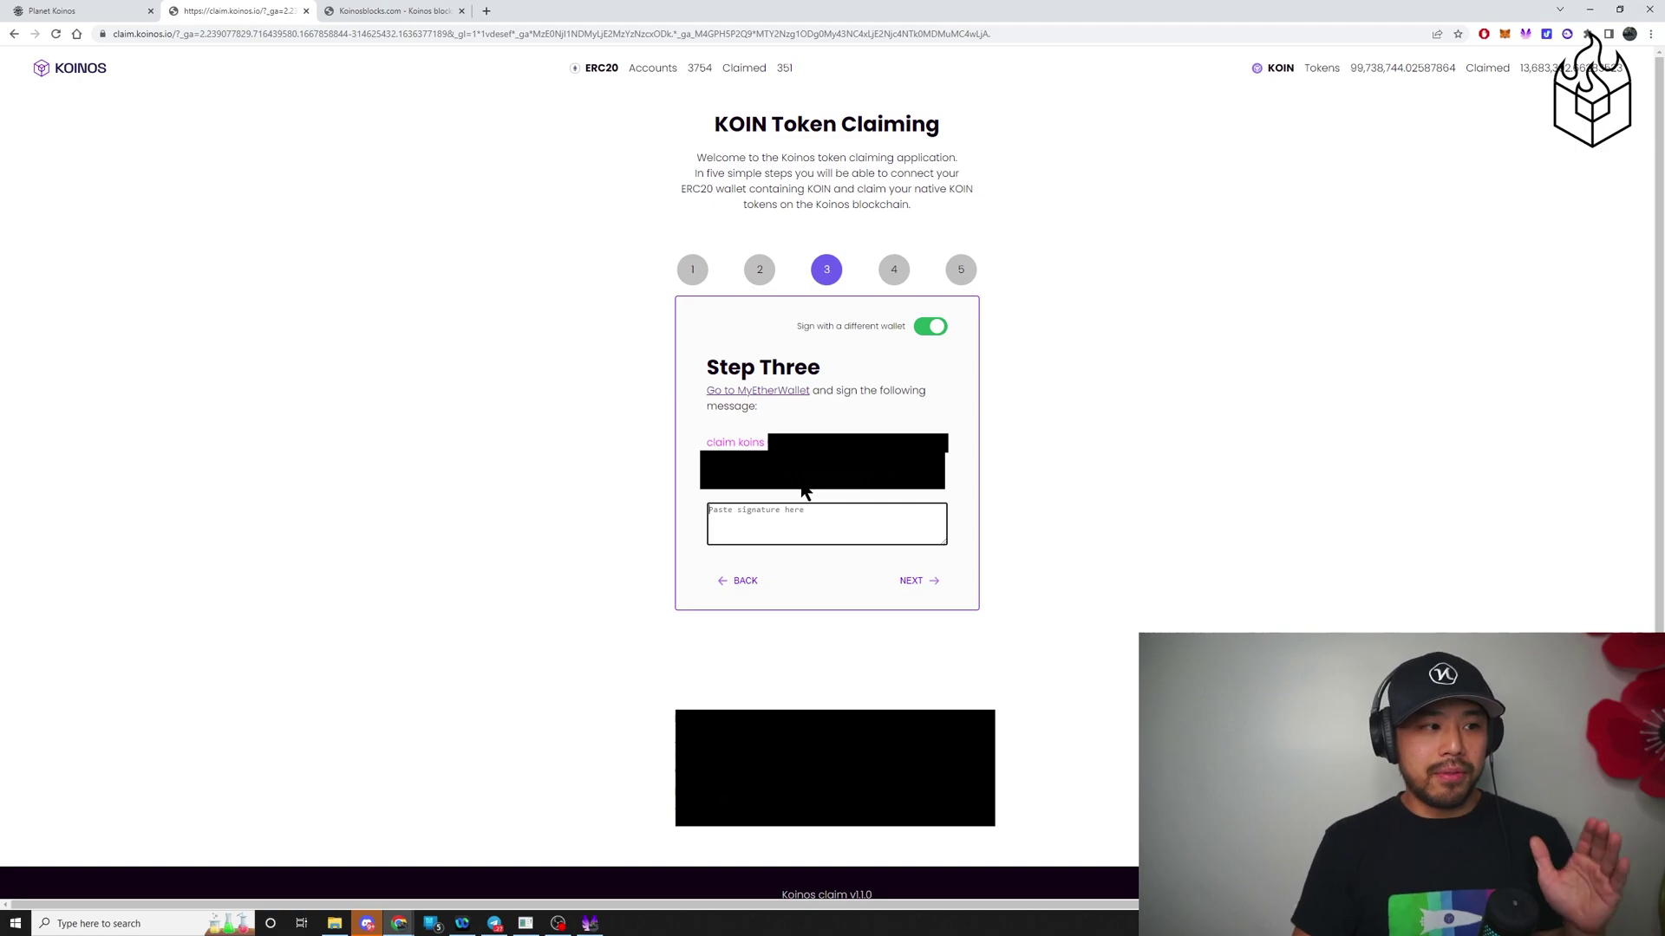
{"action": "left_click_drag", "start_coordinate": [803, 486], "coordinate": [703, 448]}
Back on the claim tab, select the entire 'claim koins' message
{"action": "left_click", "coordinate": [703, 448]}
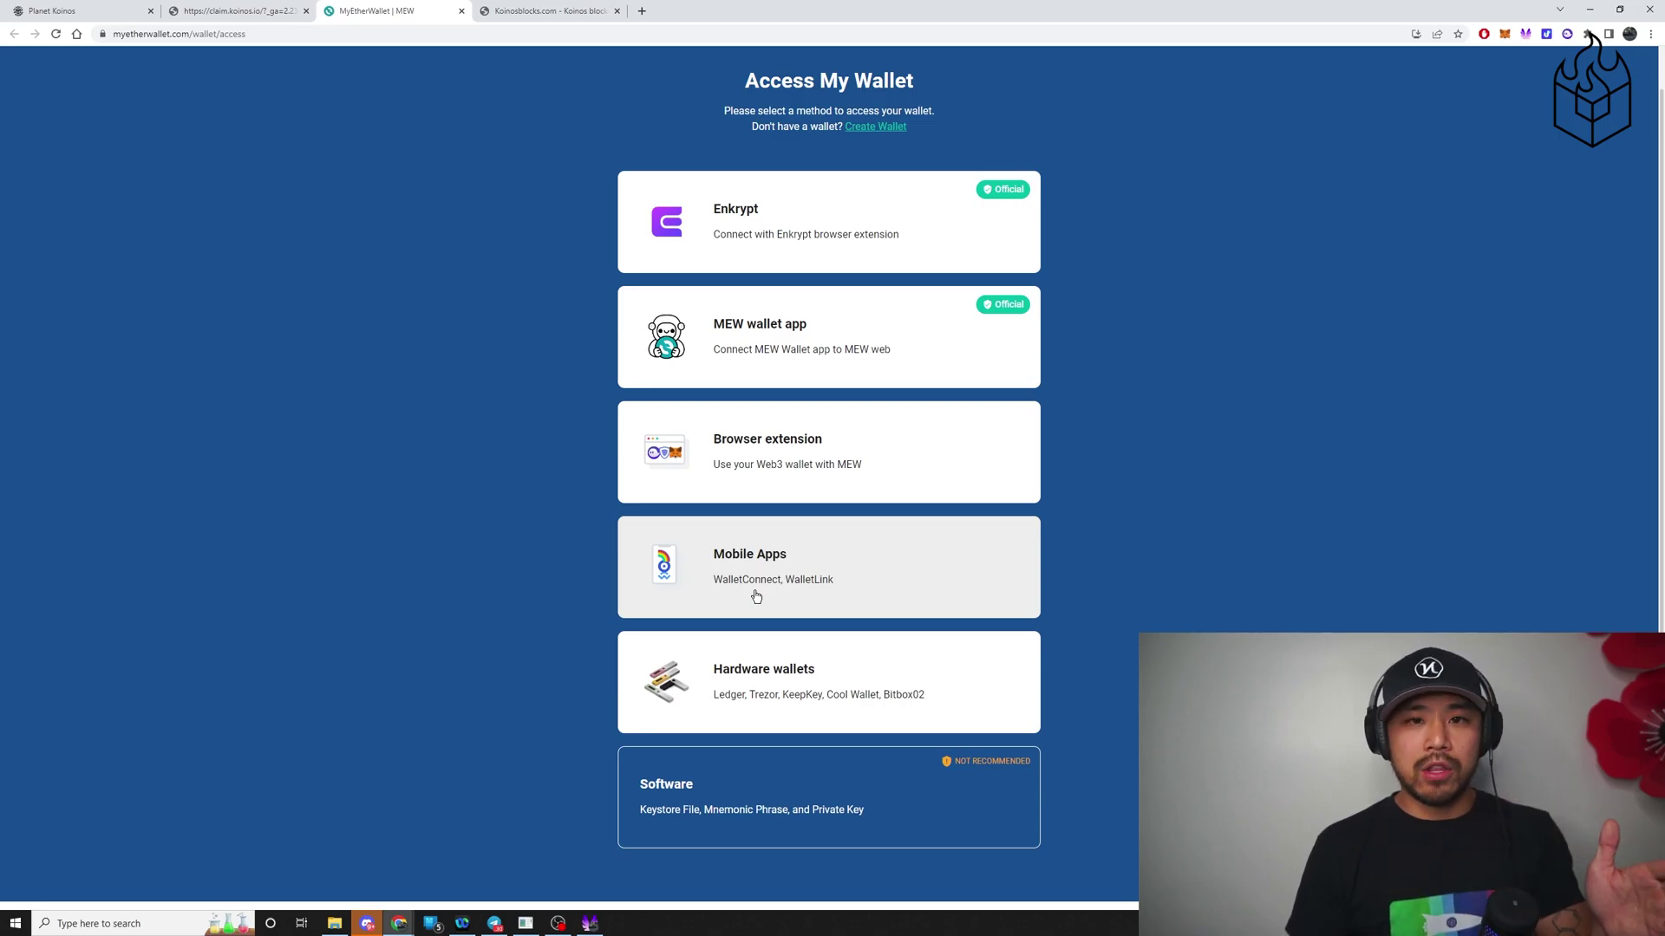
{"action": "left_click", "coordinate": [247, 10]}
{"action": "triple_click", "coordinate": [708, 445]}
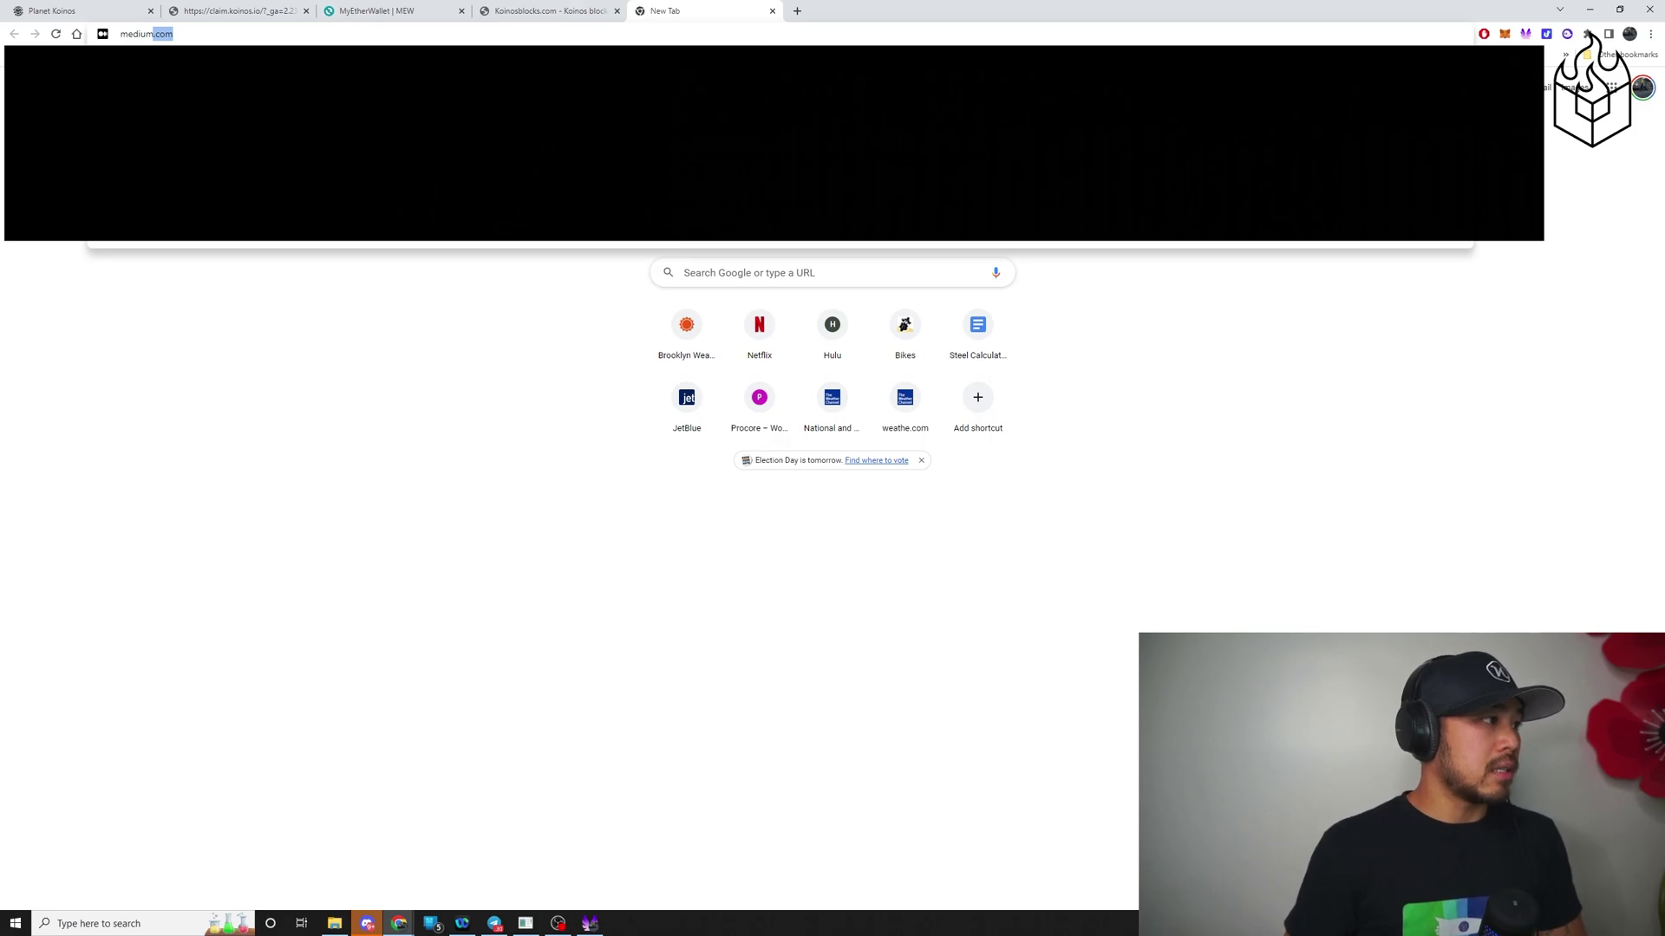
Load the Medium KOIN claiming guide and enlarge its MEW dashboard screenshot
{"action": "type", "text": "https://medium.com/@kuixihe/a-complete-guide-to-claiming-koin-tokens-edd20e7d9c40"}
{"action": "key", "text": "Return"}
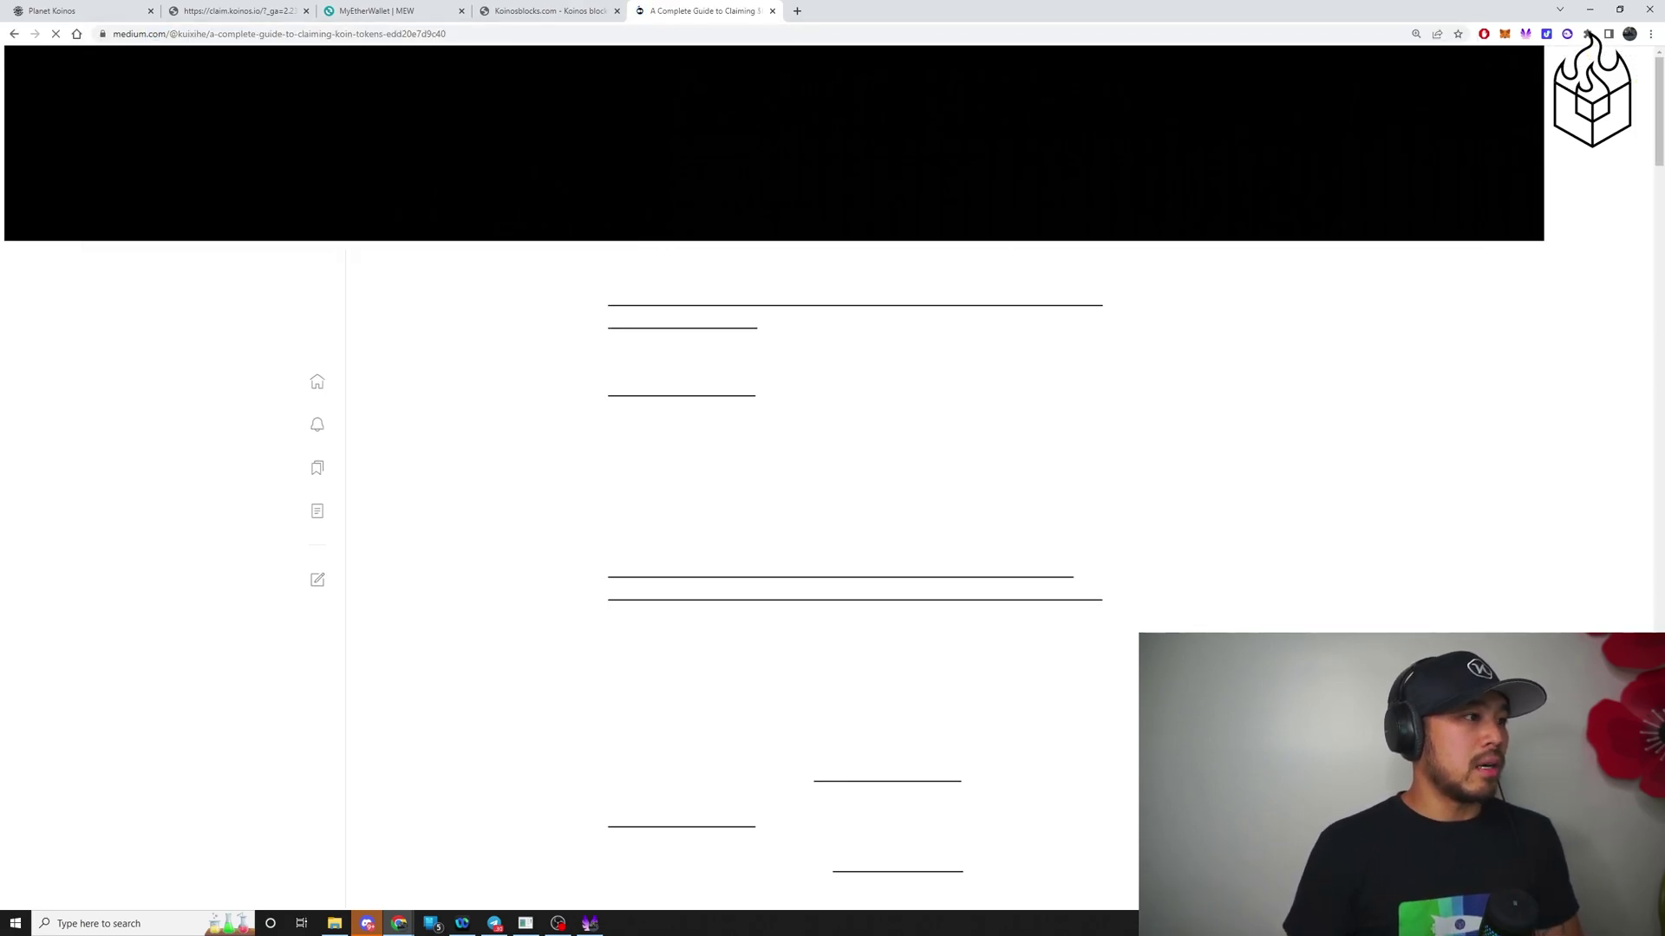
{"action": "scroll", "coordinate": [520, 465], "scroll_direction": "down", "scroll_amount": 5}
{"action": "scroll", "coordinate": [521, 465], "scroll_direction": "up", "scroll_amount": 2}
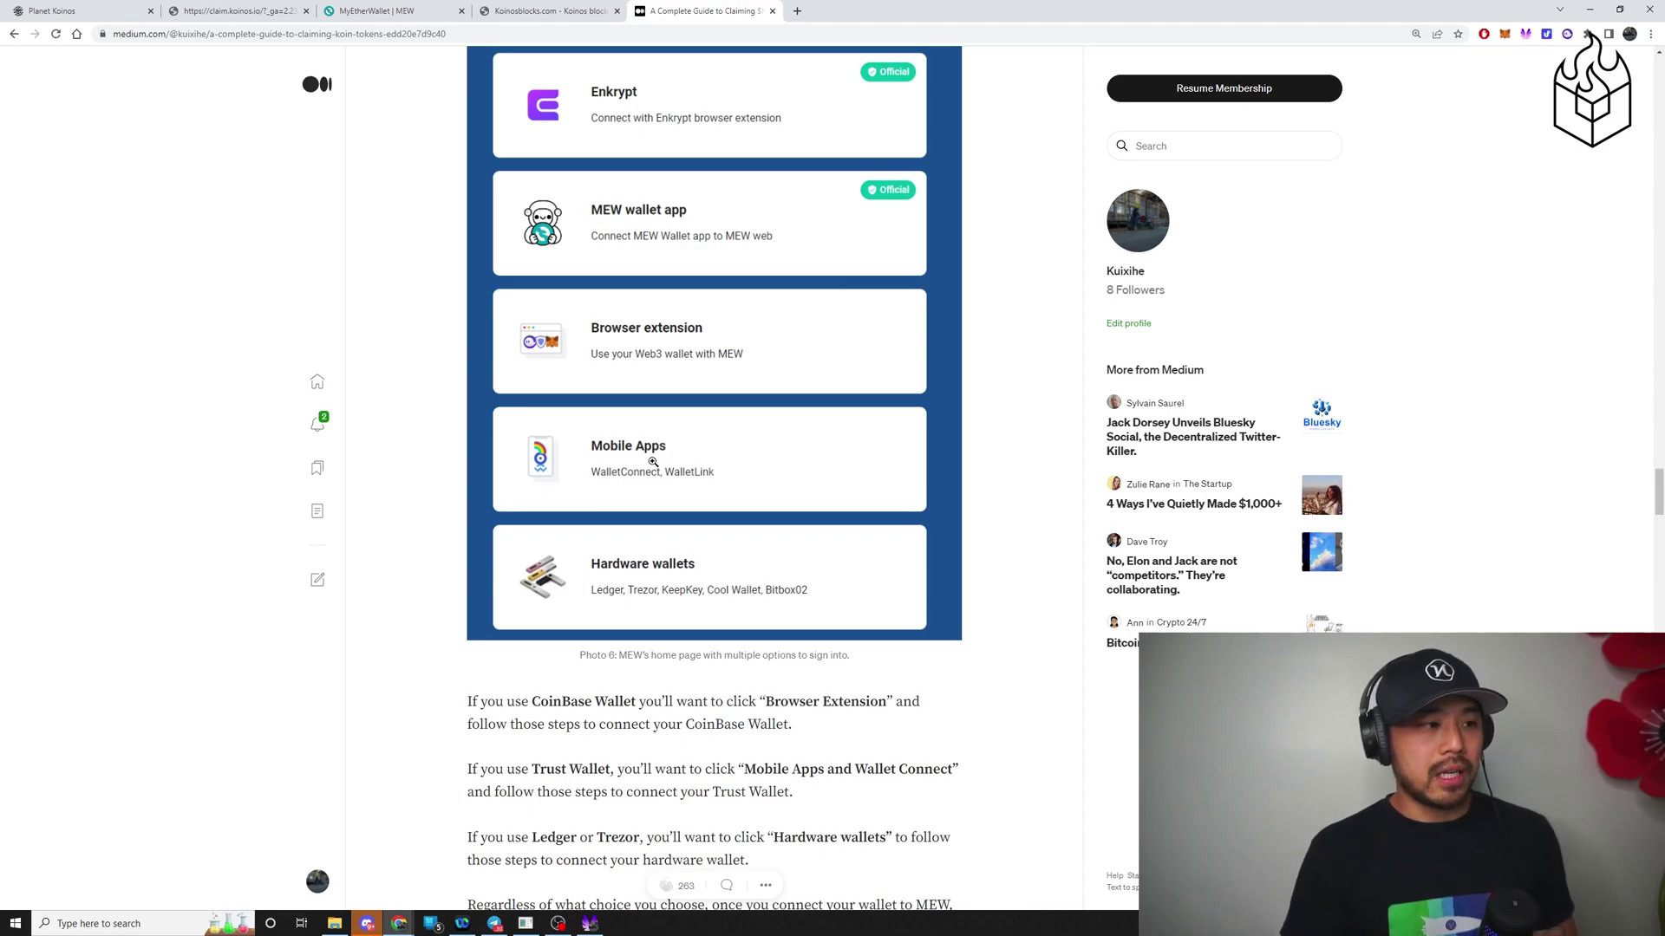
{"action": "scroll", "coordinate": [628, 478], "scroll_direction": "down", "scroll_amount": 1}
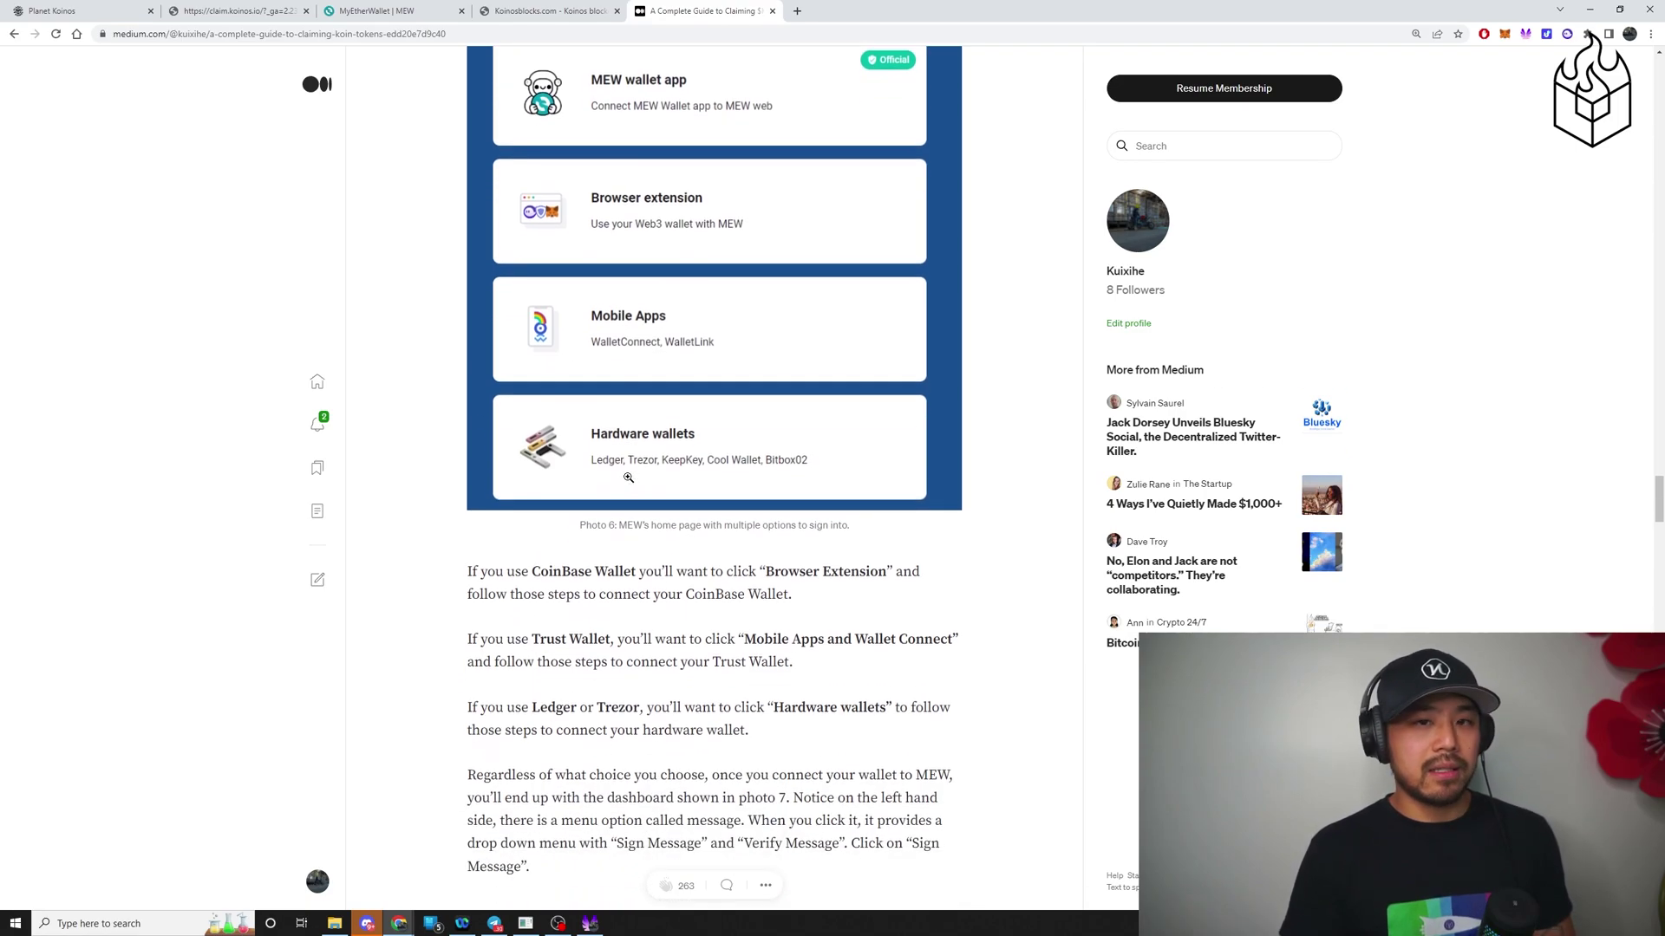
{"action": "scroll", "coordinate": [629, 473], "scroll_direction": "down", "scroll_amount": 7}
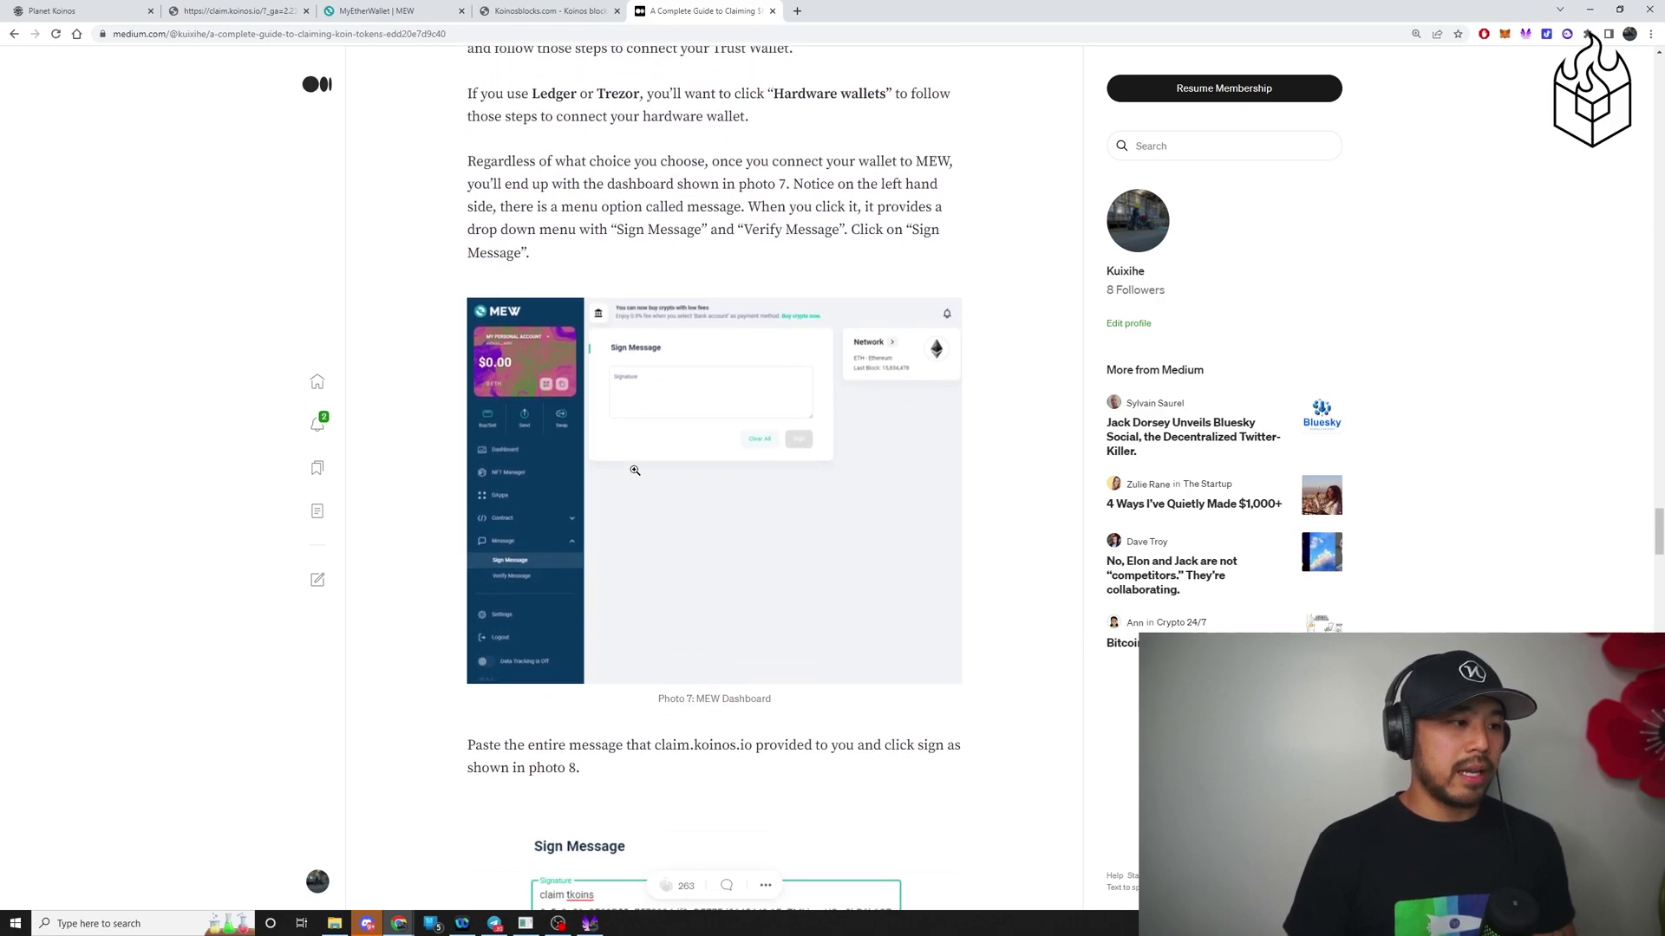
{"action": "left_click", "coordinate": [793, 401]}
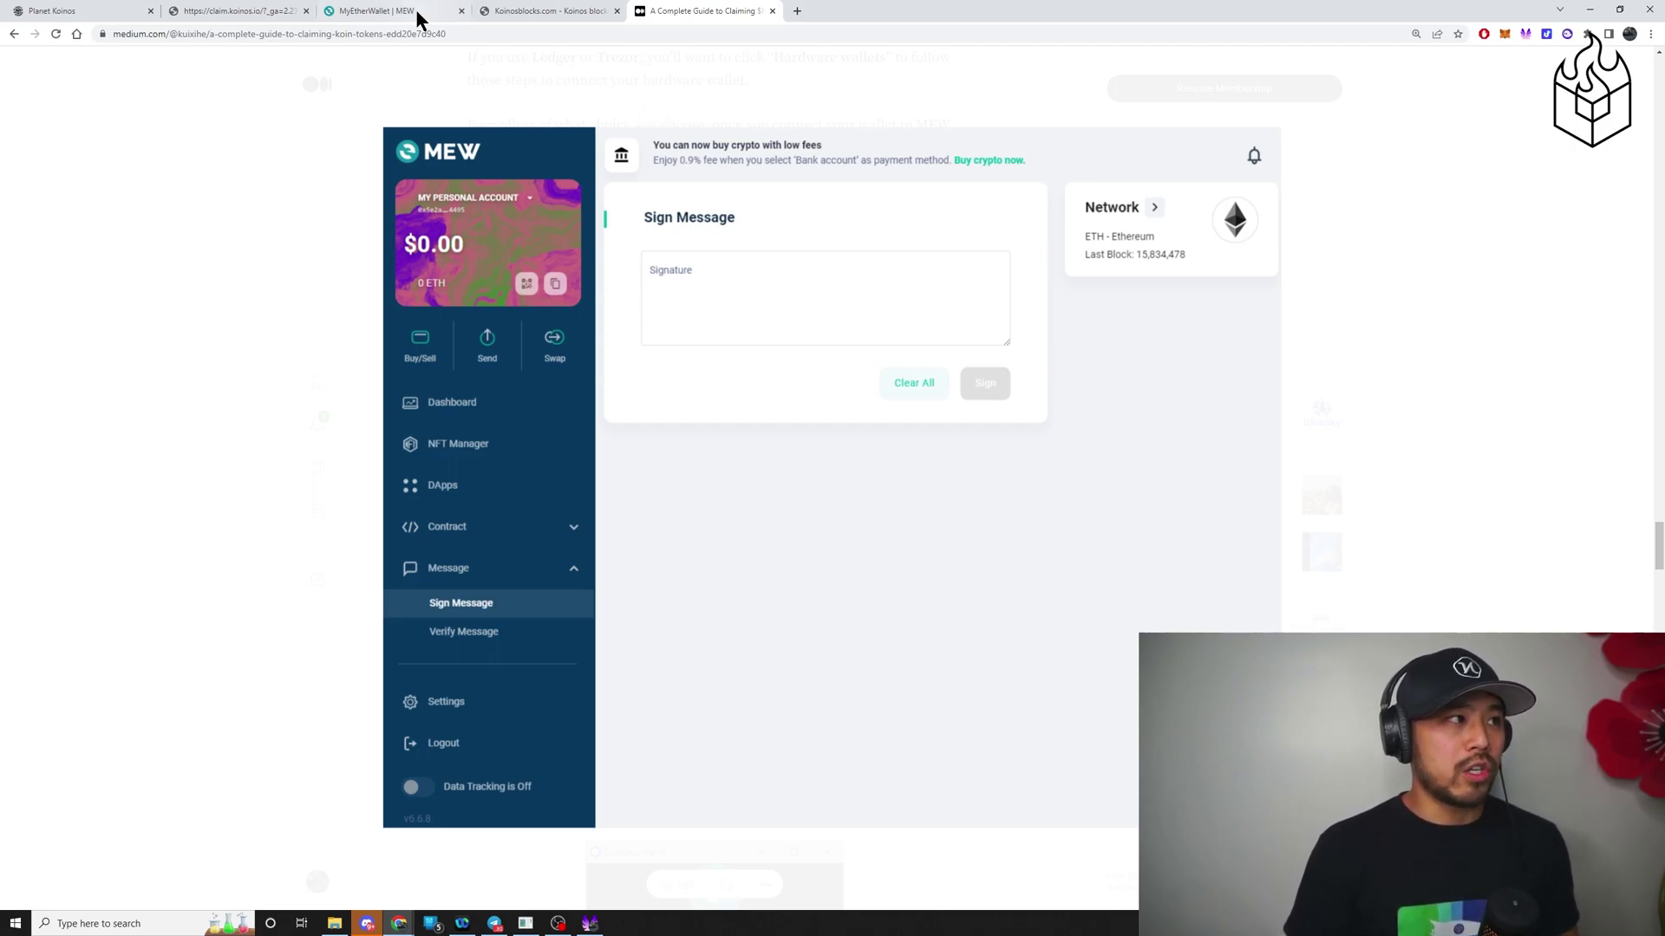
Check the Step Three page, close the enlarged image, and scroll to photo 10 (Message Signed)
{"action": "left_click", "coordinate": [251, 11]}
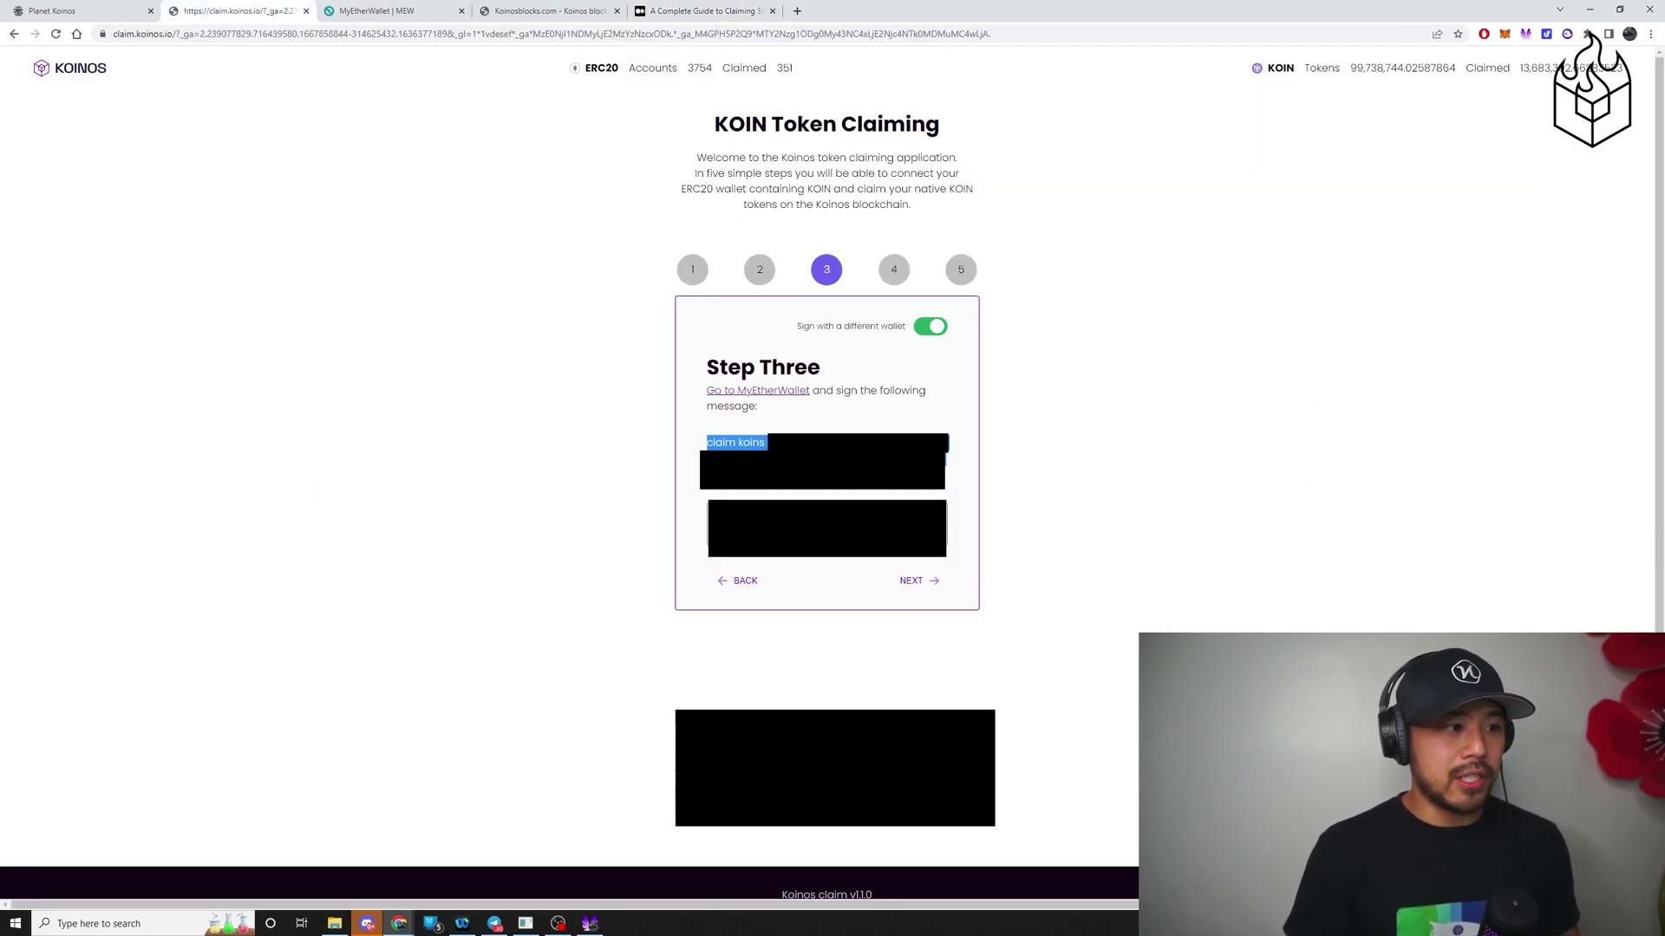
{"action": "left_click", "coordinate": [733, 15]}
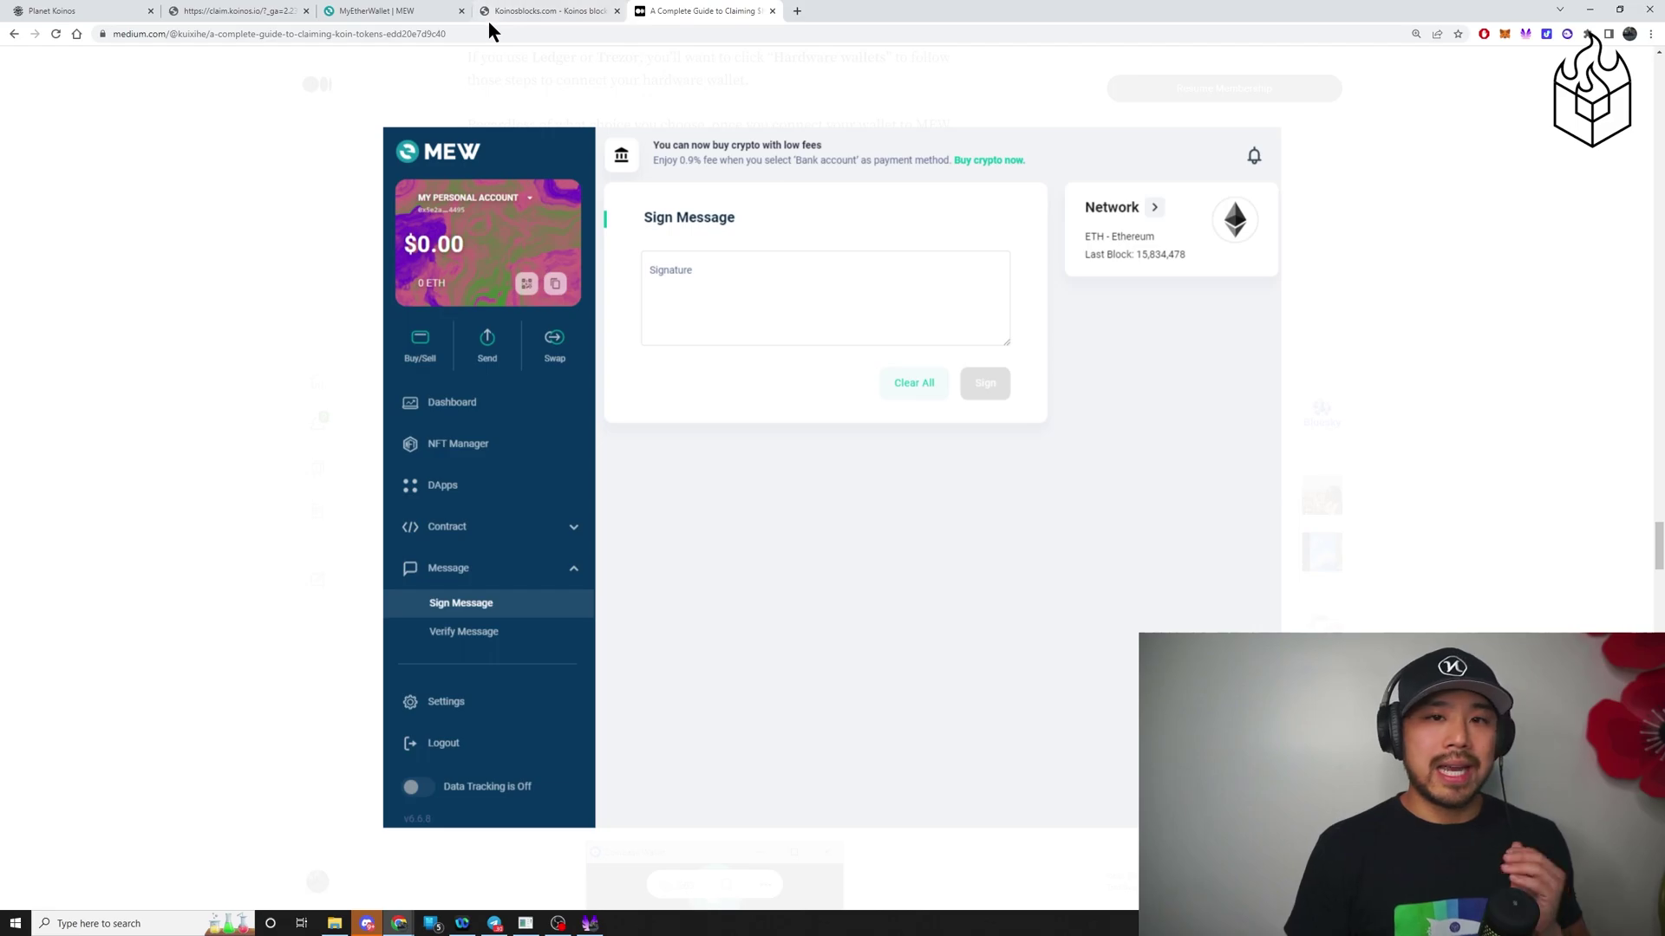
{"action": "left_click", "coordinate": [394, 9]}
{"action": "left_click", "coordinate": [559, 8]}
{"action": "key", "text": "ctrl+Tab"}
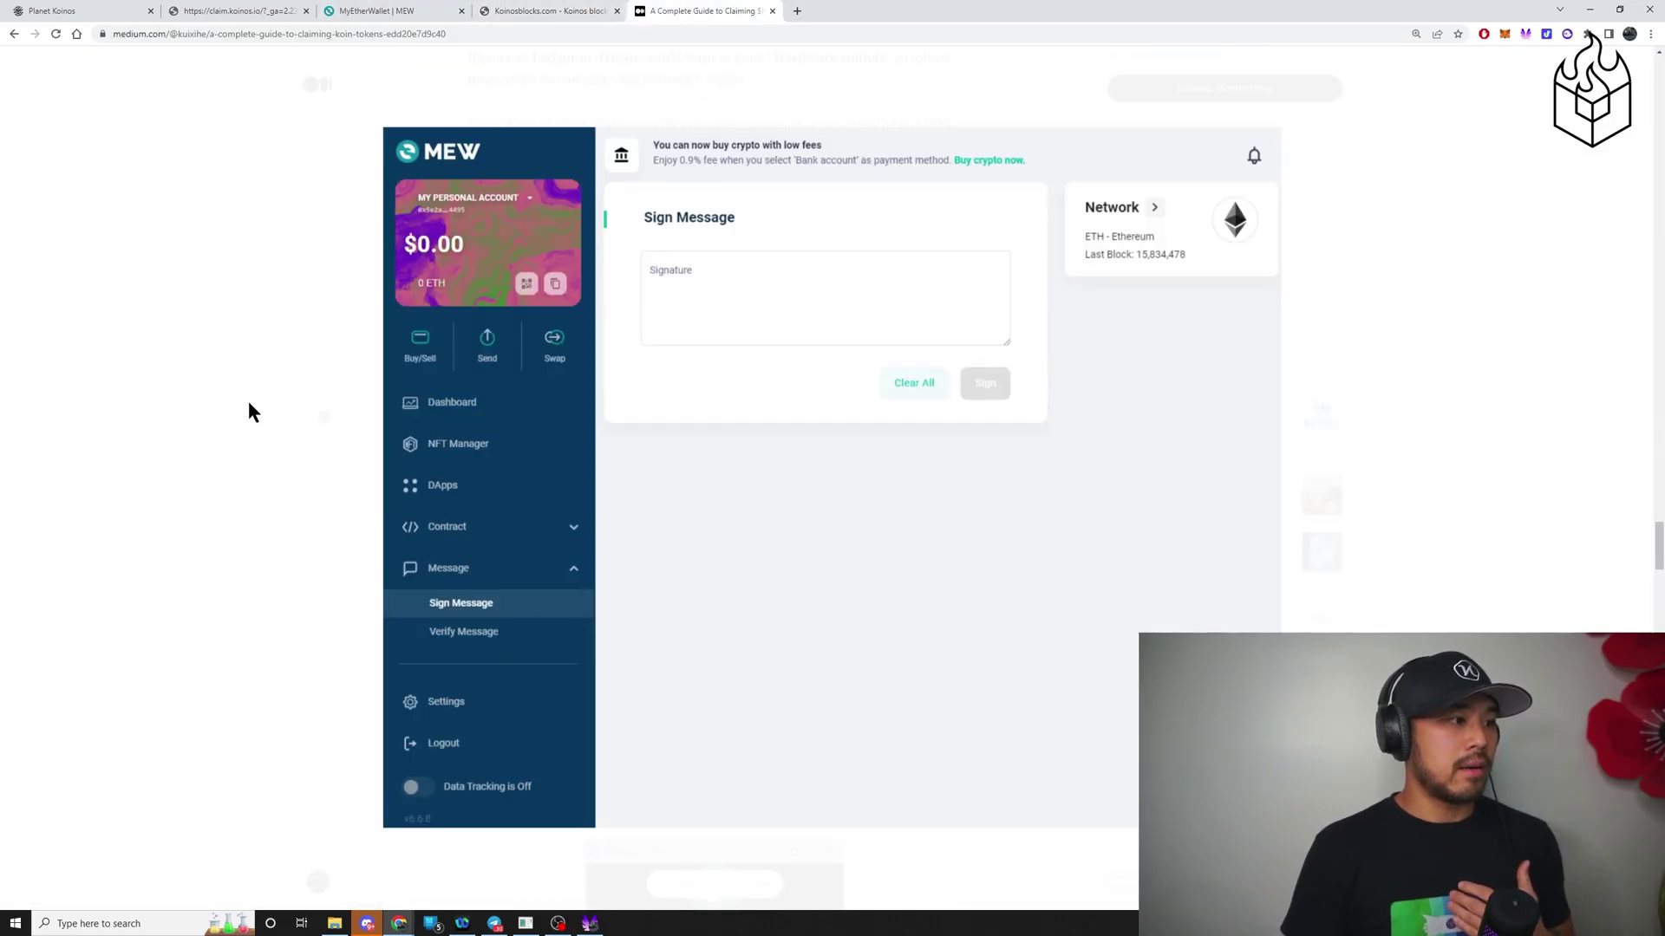
{"action": "scroll", "coordinate": [249, 412], "scroll_direction": "down", "scroll_amount": 5}
{"action": "scroll", "coordinate": [669, 364], "scroll_direction": "down", "scroll_amount": 1}
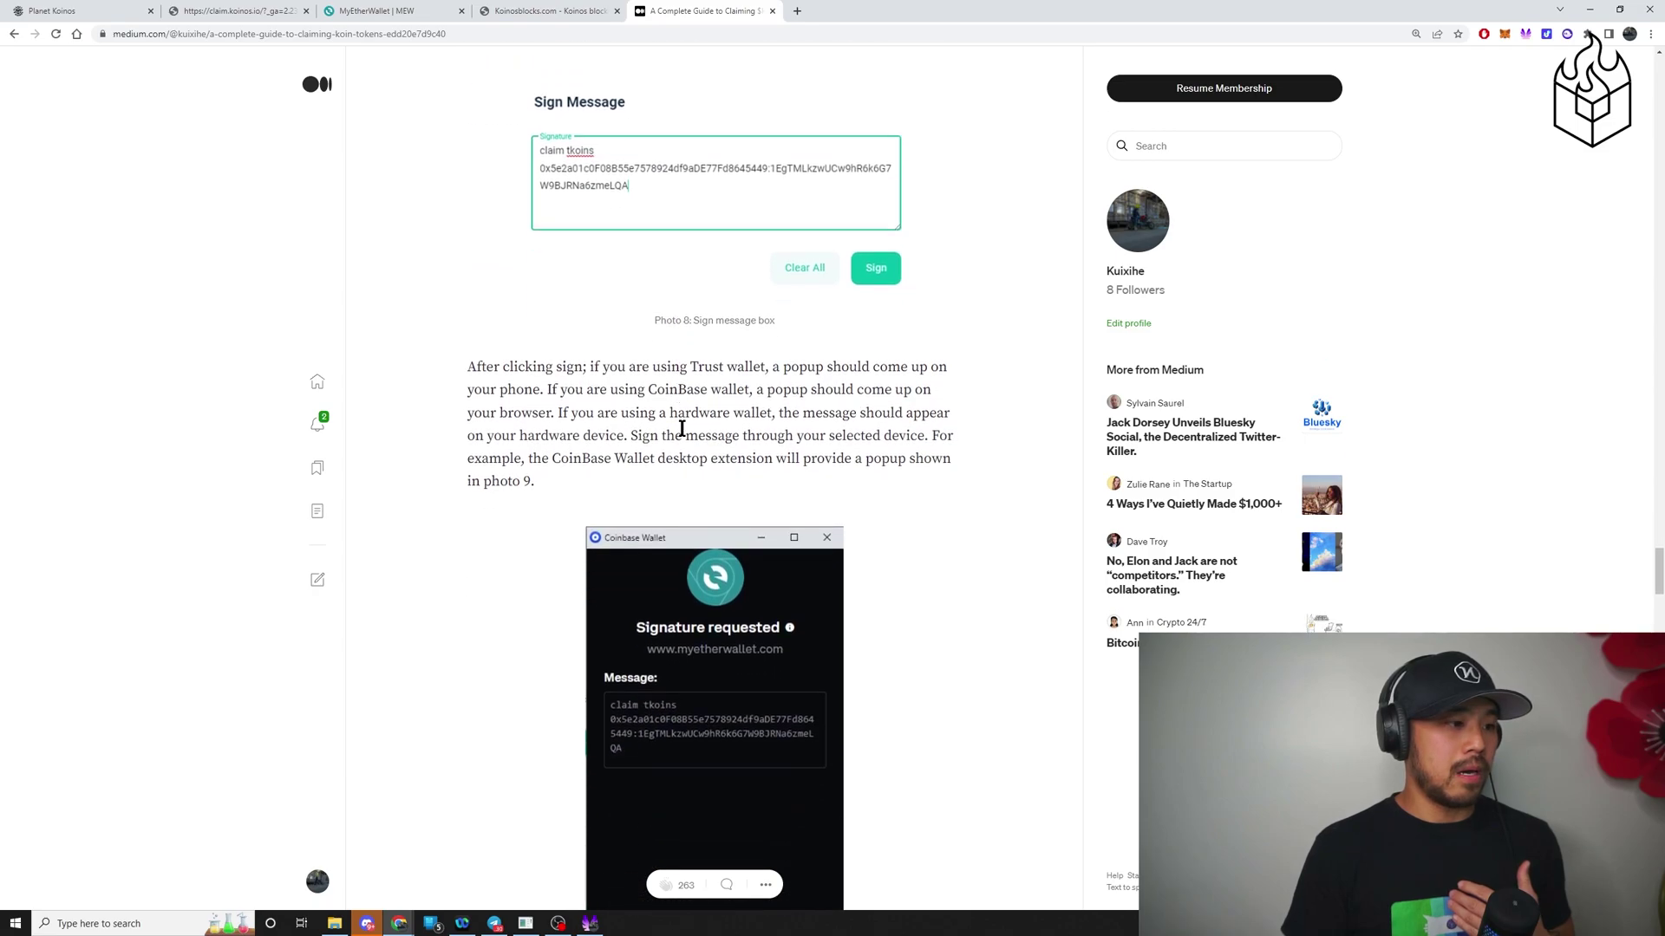
{"action": "scroll", "coordinate": [681, 429], "scroll_direction": "down", "scroll_amount": 6}
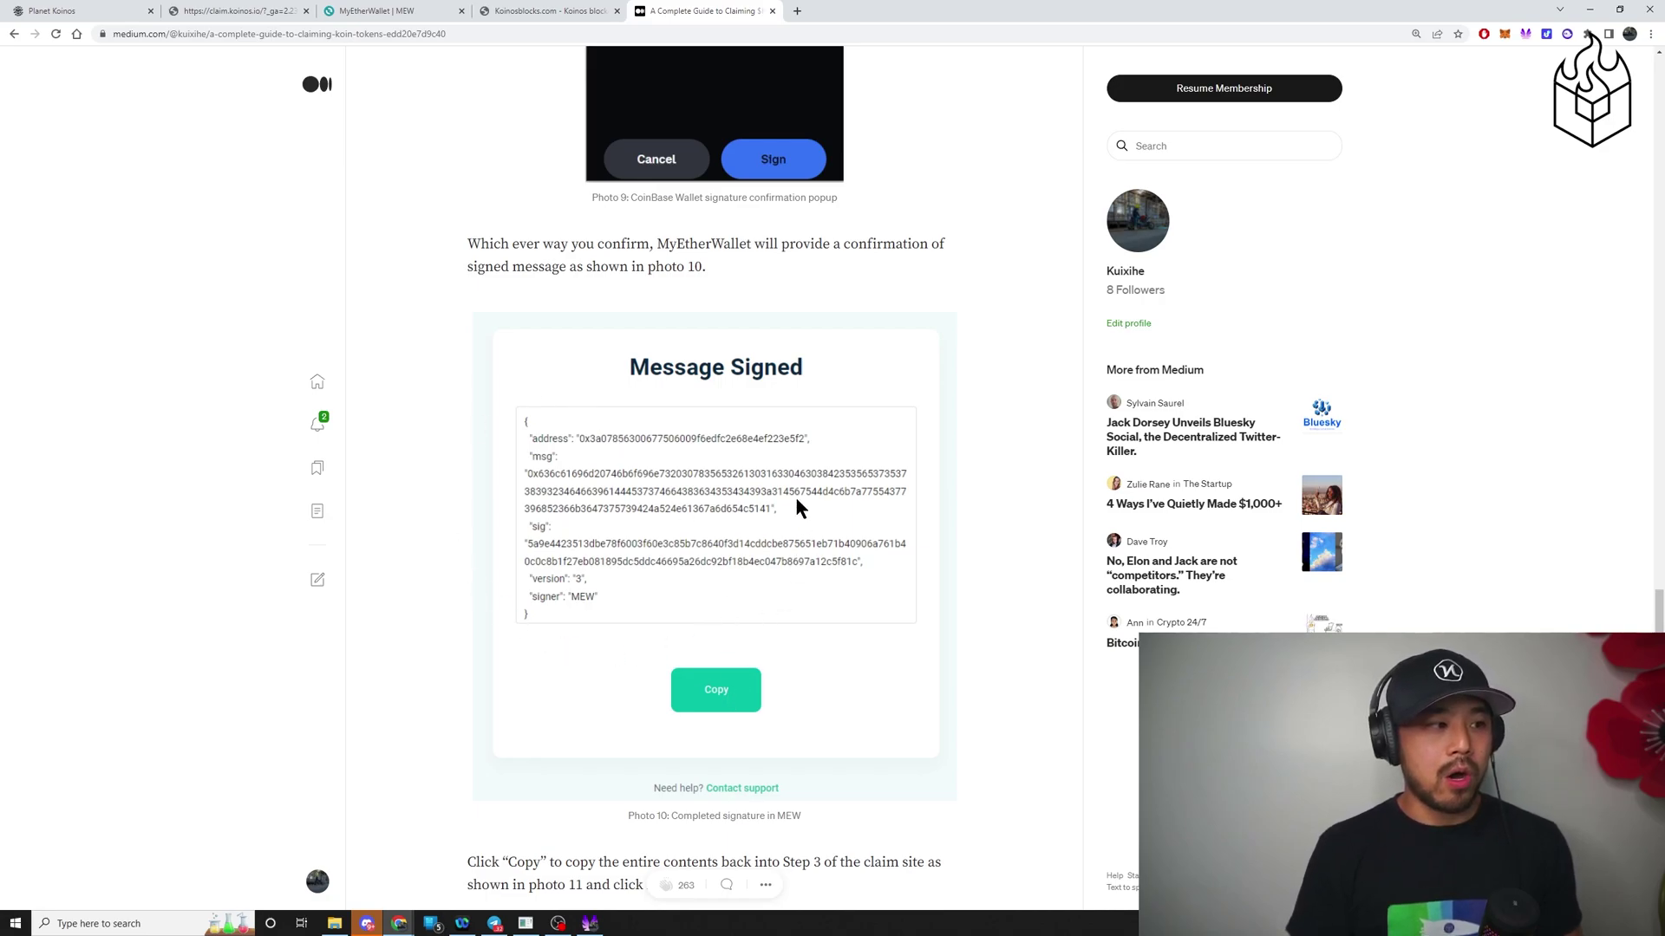
On Step Three, bring up the empty signature box's paste menu and close it without pasting
{"action": "left_click", "coordinate": [269, 10]}
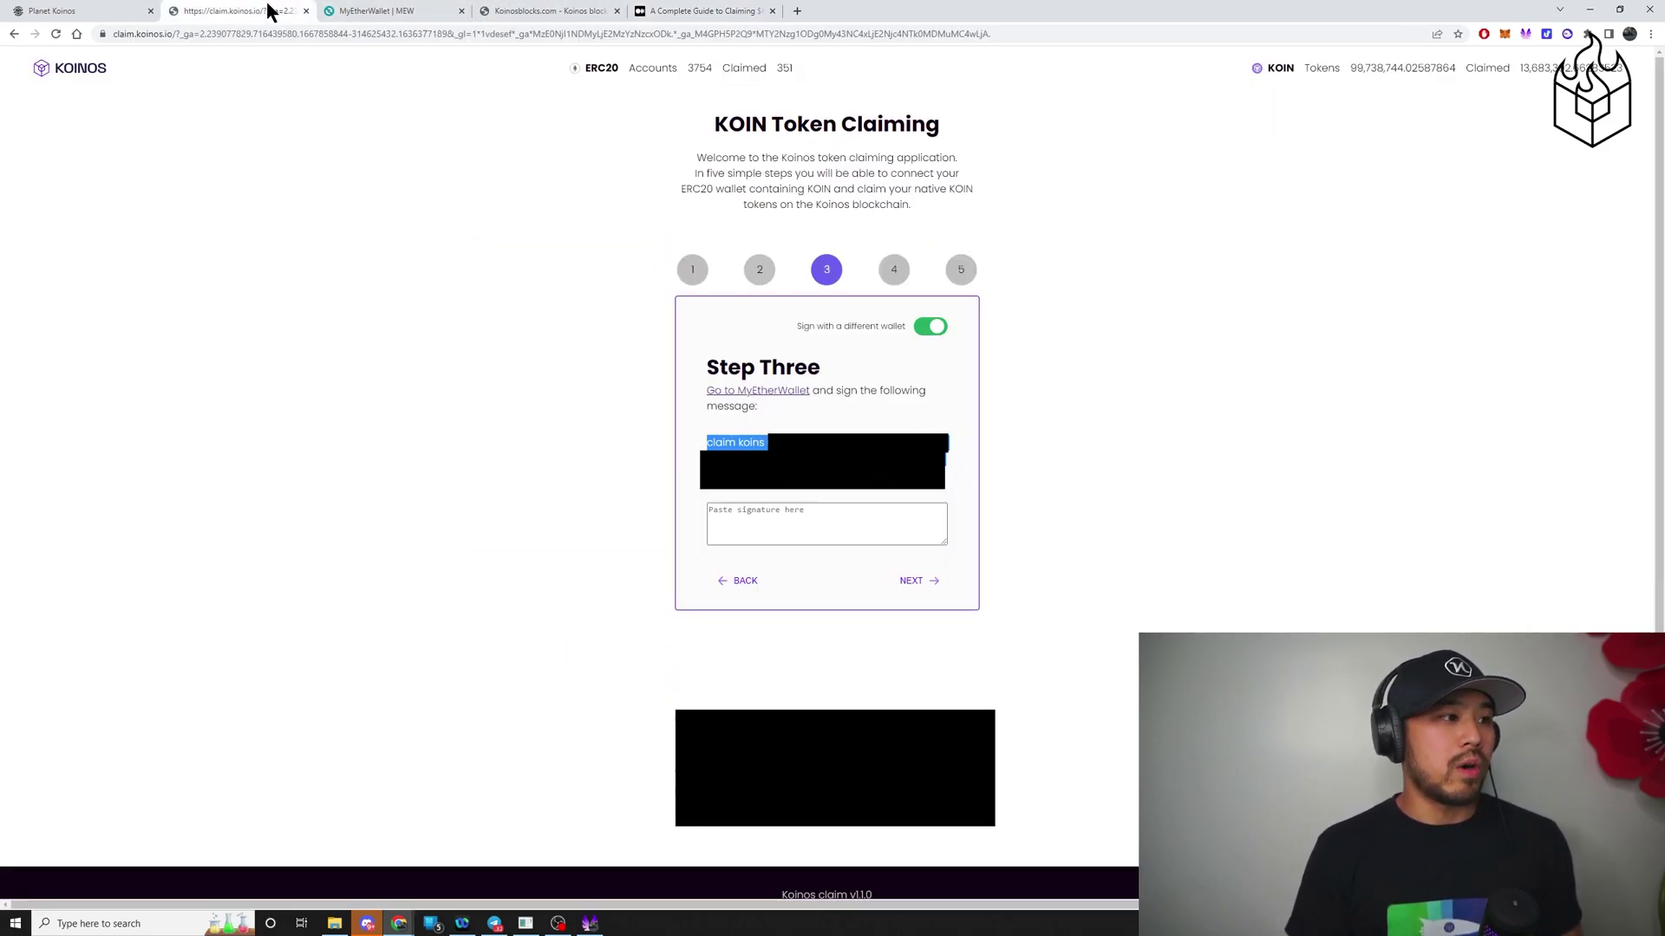
{"action": "left_click", "coordinate": [824, 520]}
{"action": "right_click", "coordinate": [770, 517]}
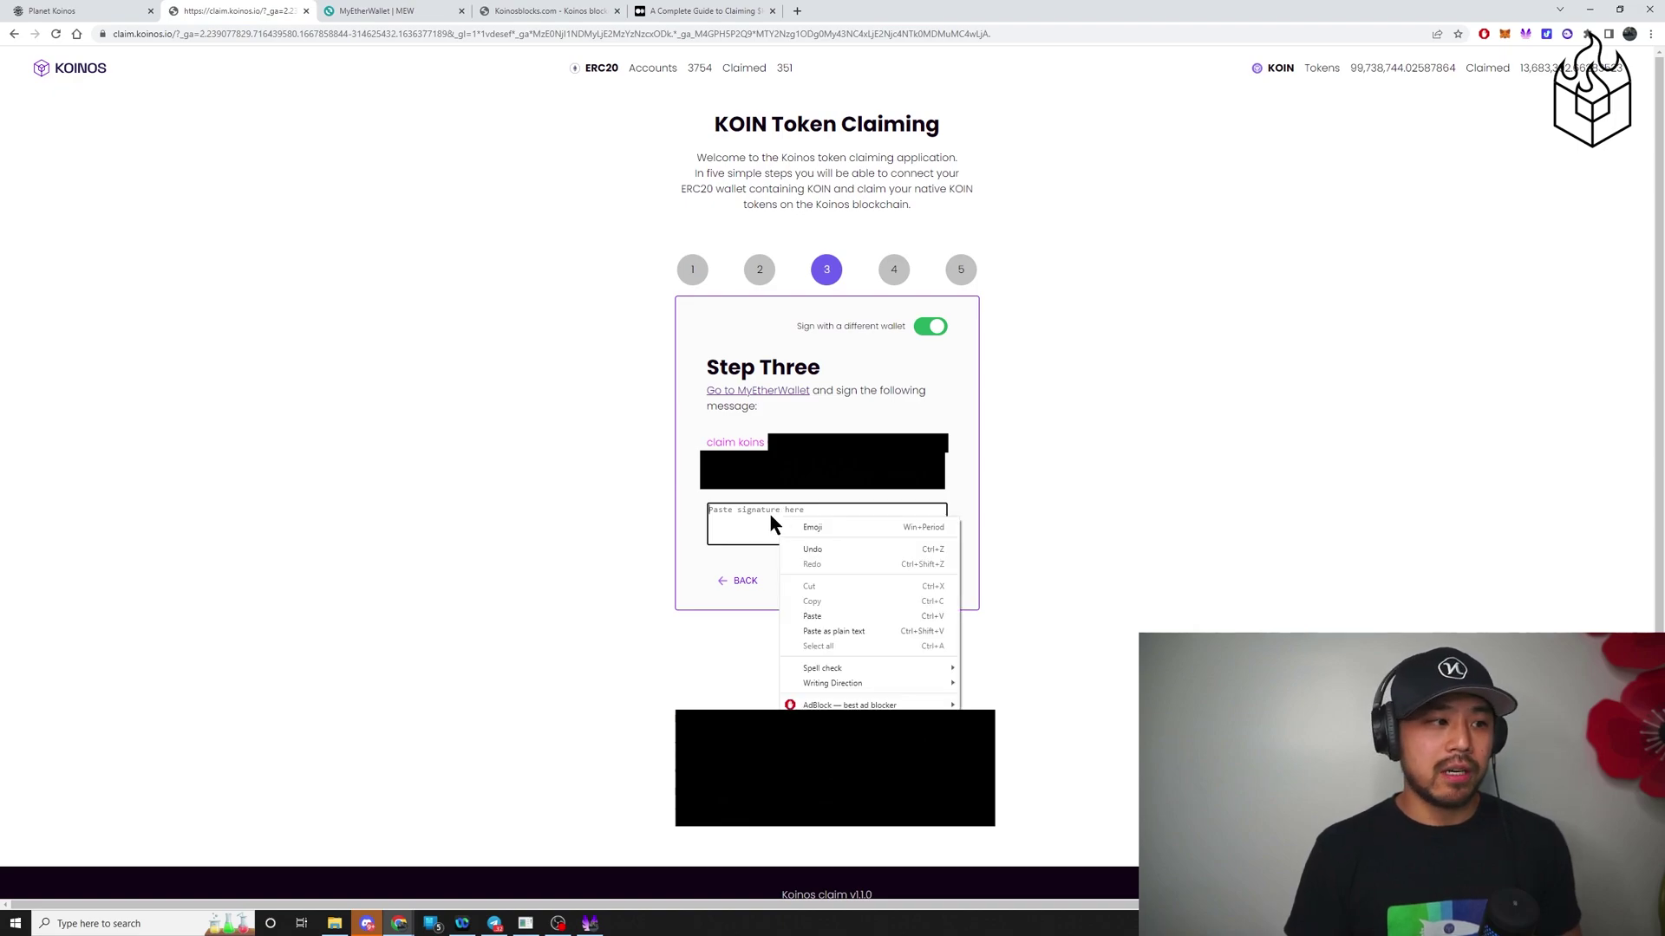
{"action": "left_click", "coordinate": [766, 517]}
{"action": "right_click", "coordinate": [763, 517]}
{"action": "left_click", "coordinate": [763, 516]}
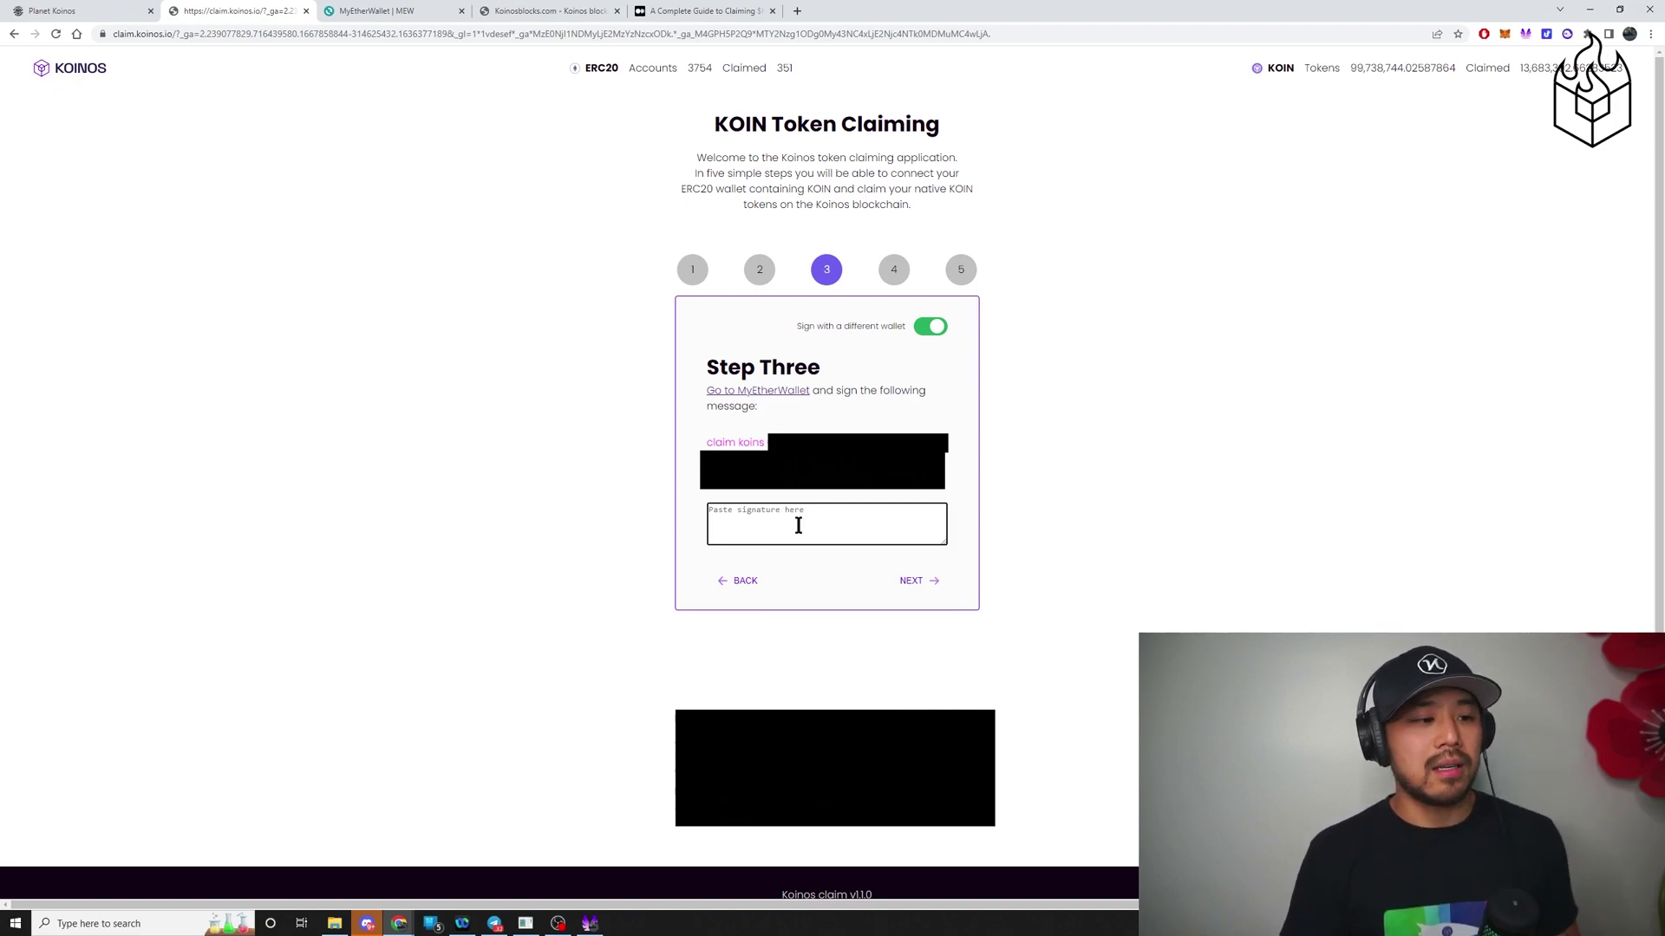
Press NEXT with no signature, getting the 'Please sign or provide a signature' error
{"action": "left_click", "coordinate": [912, 581]}
{"action": "left_click_drag", "start_coordinate": [929, 660], "coordinate": [756, 661]}
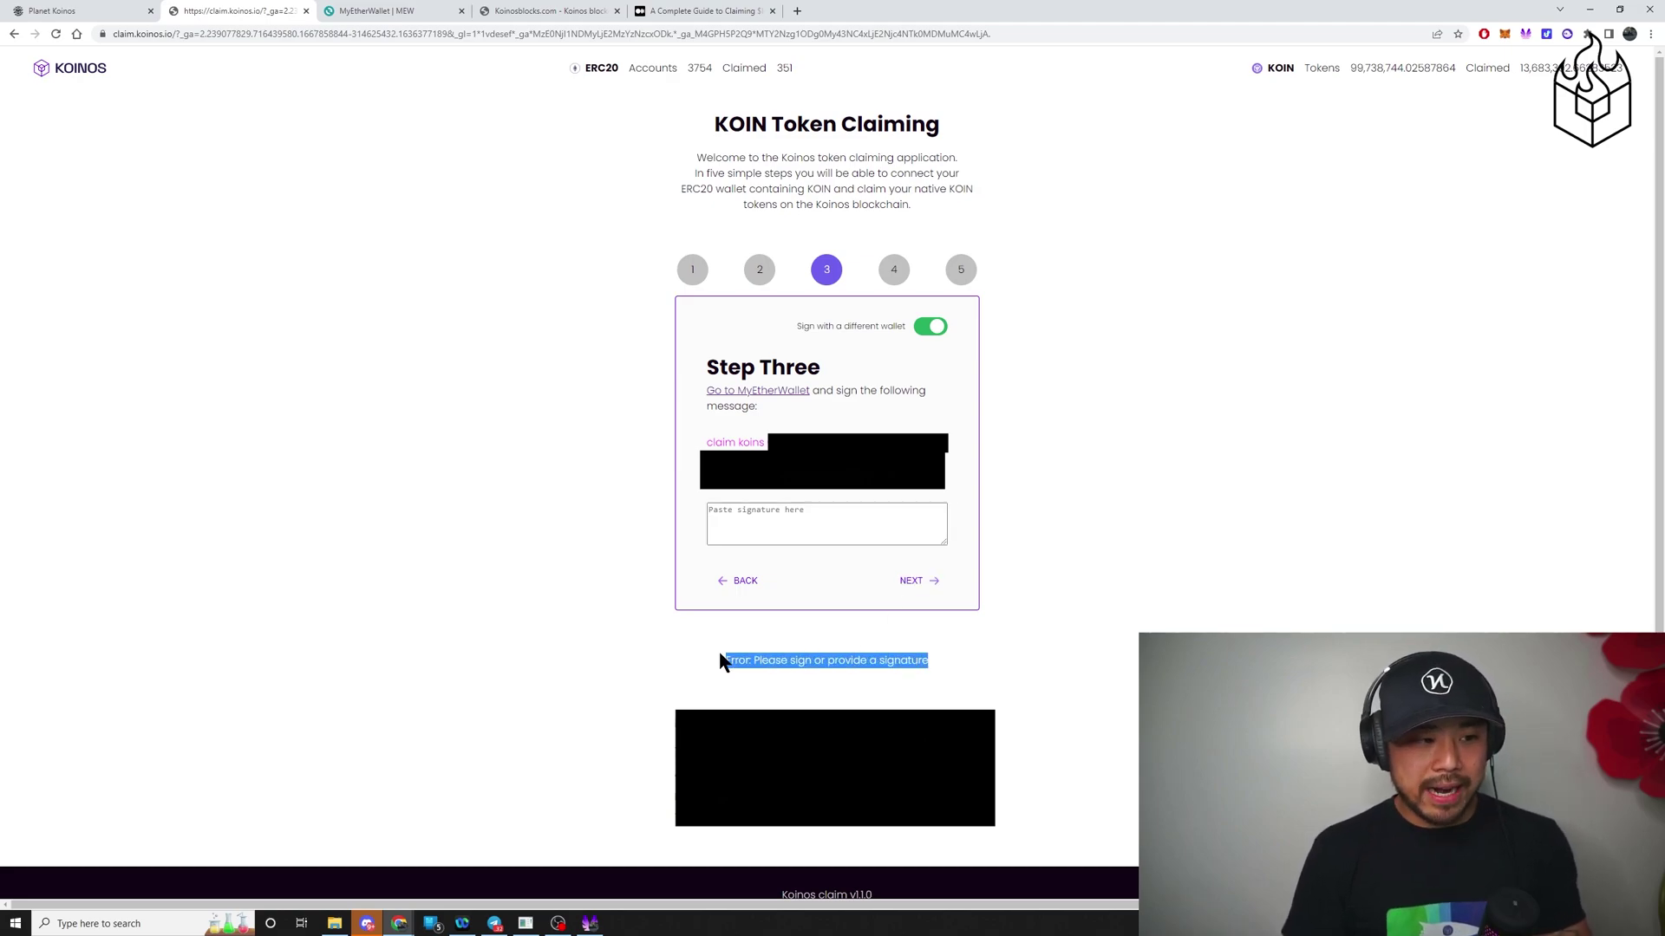
{"action": "left_click", "coordinate": [784, 668]}
{"action": "left_click", "coordinate": [810, 538]}
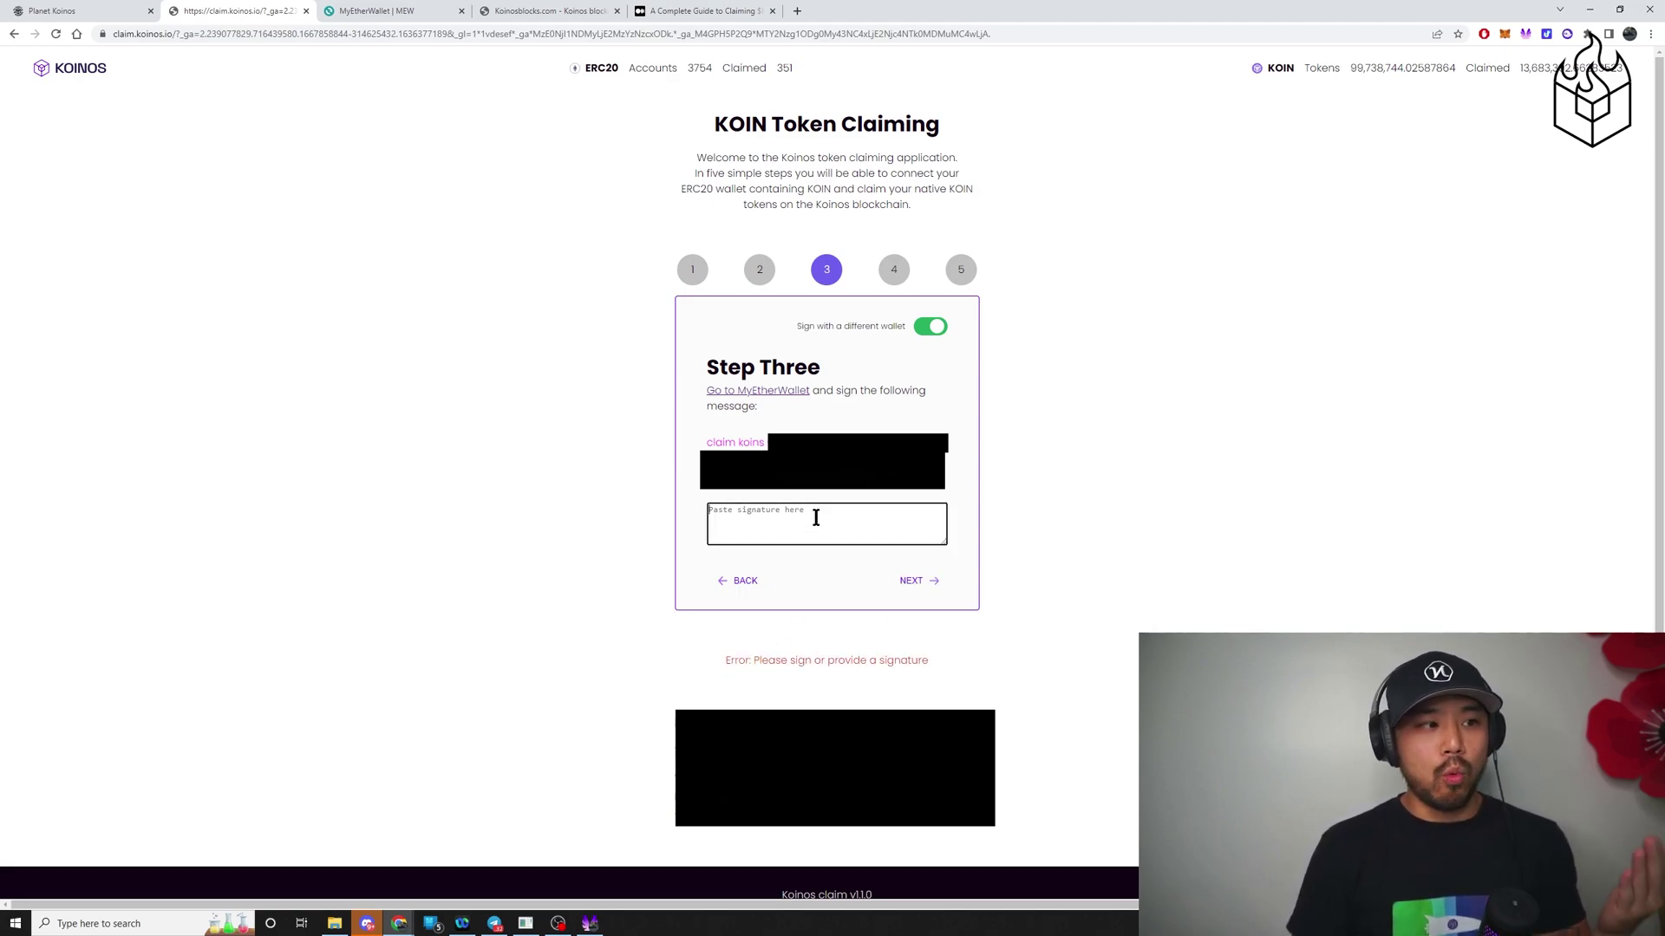
{"action": "left_click", "coordinate": [893, 273]}
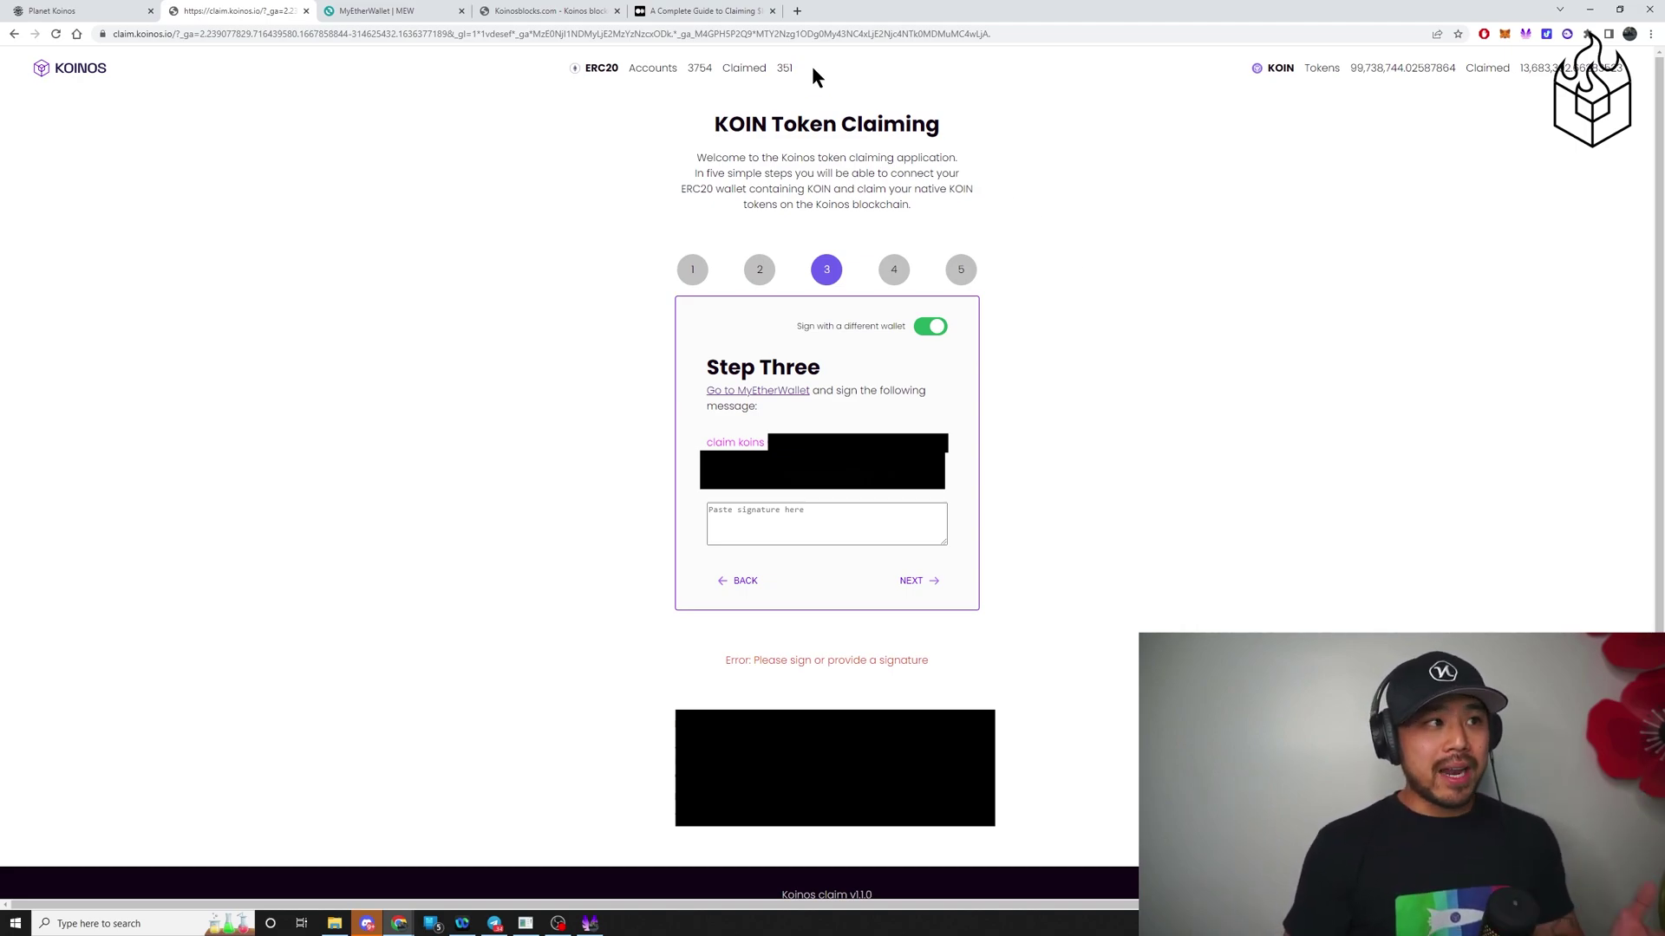
Look over the MyEtherWallet and claim tabs, ending on the guide's Coinbase Wallet photo 9
{"action": "left_click", "coordinate": [555, 10]}
{"action": "left_click", "coordinate": [713, 11]}
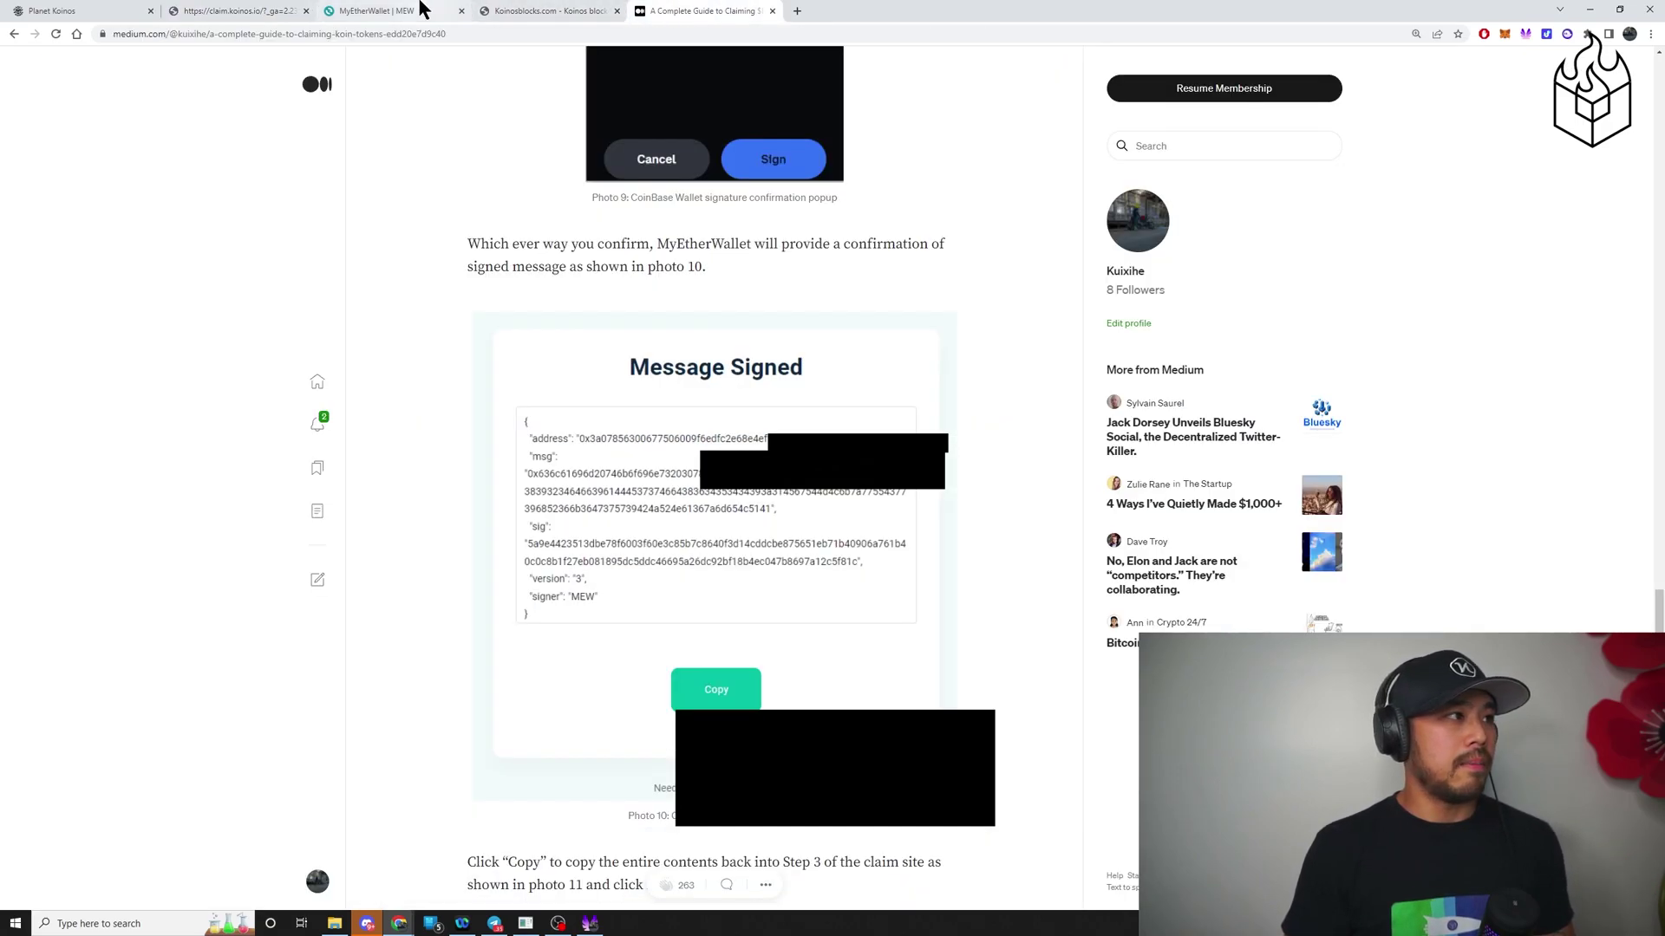
{"action": "left_click", "coordinate": [390, 10]}
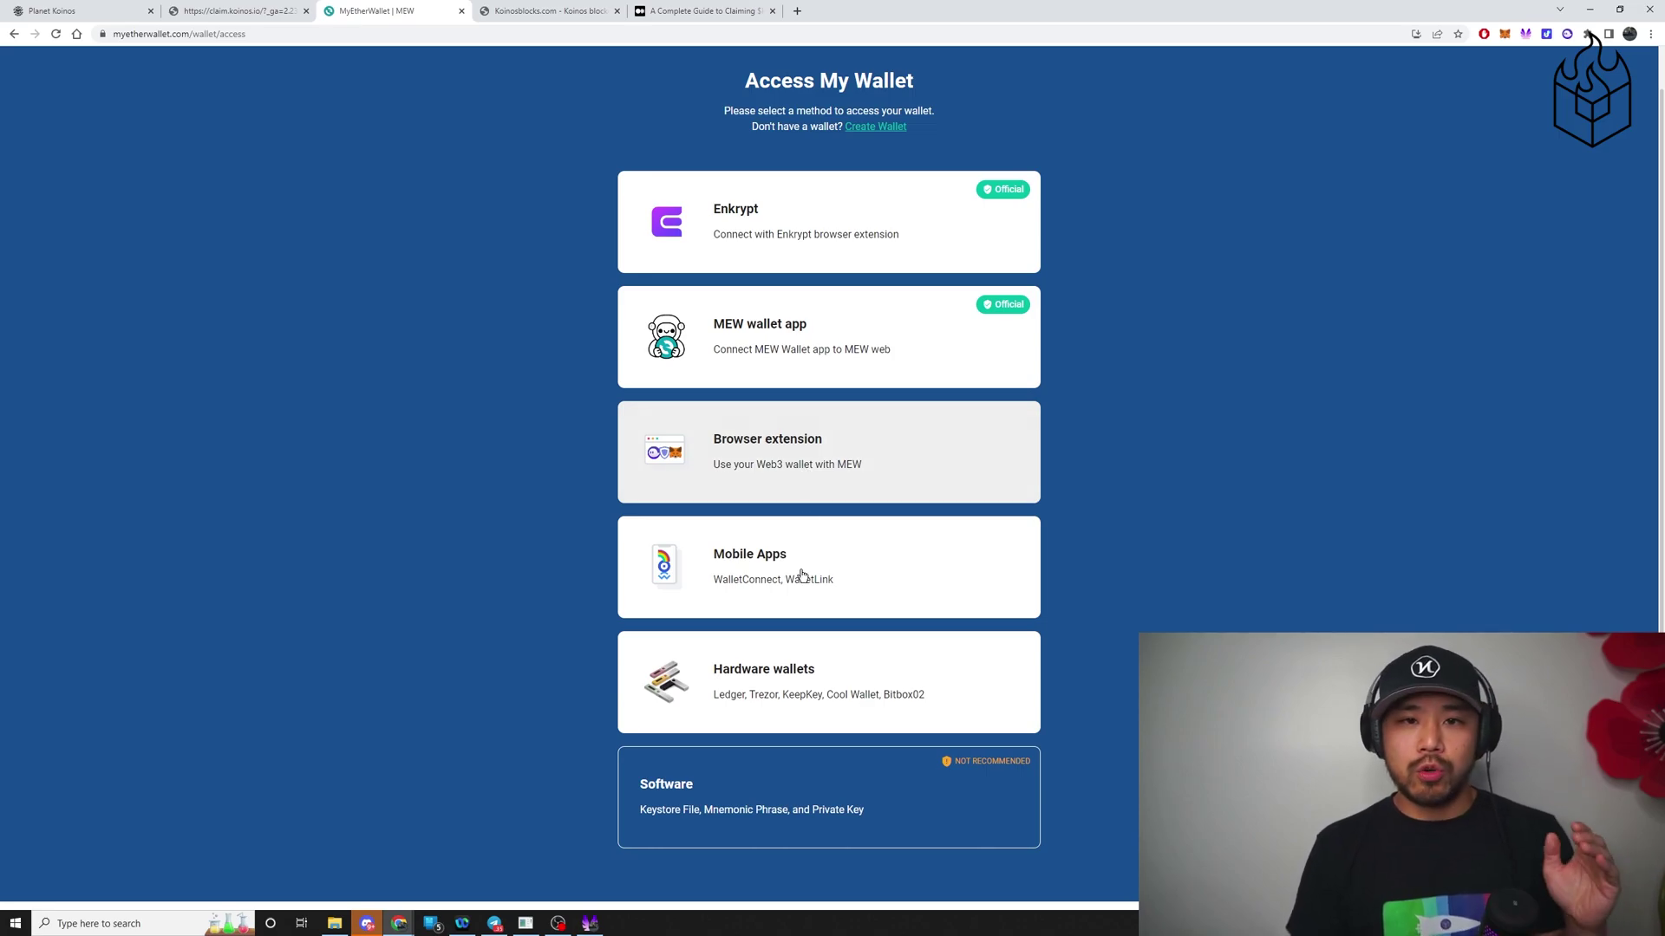
{"action": "left_click", "coordinate": [706, 10]}
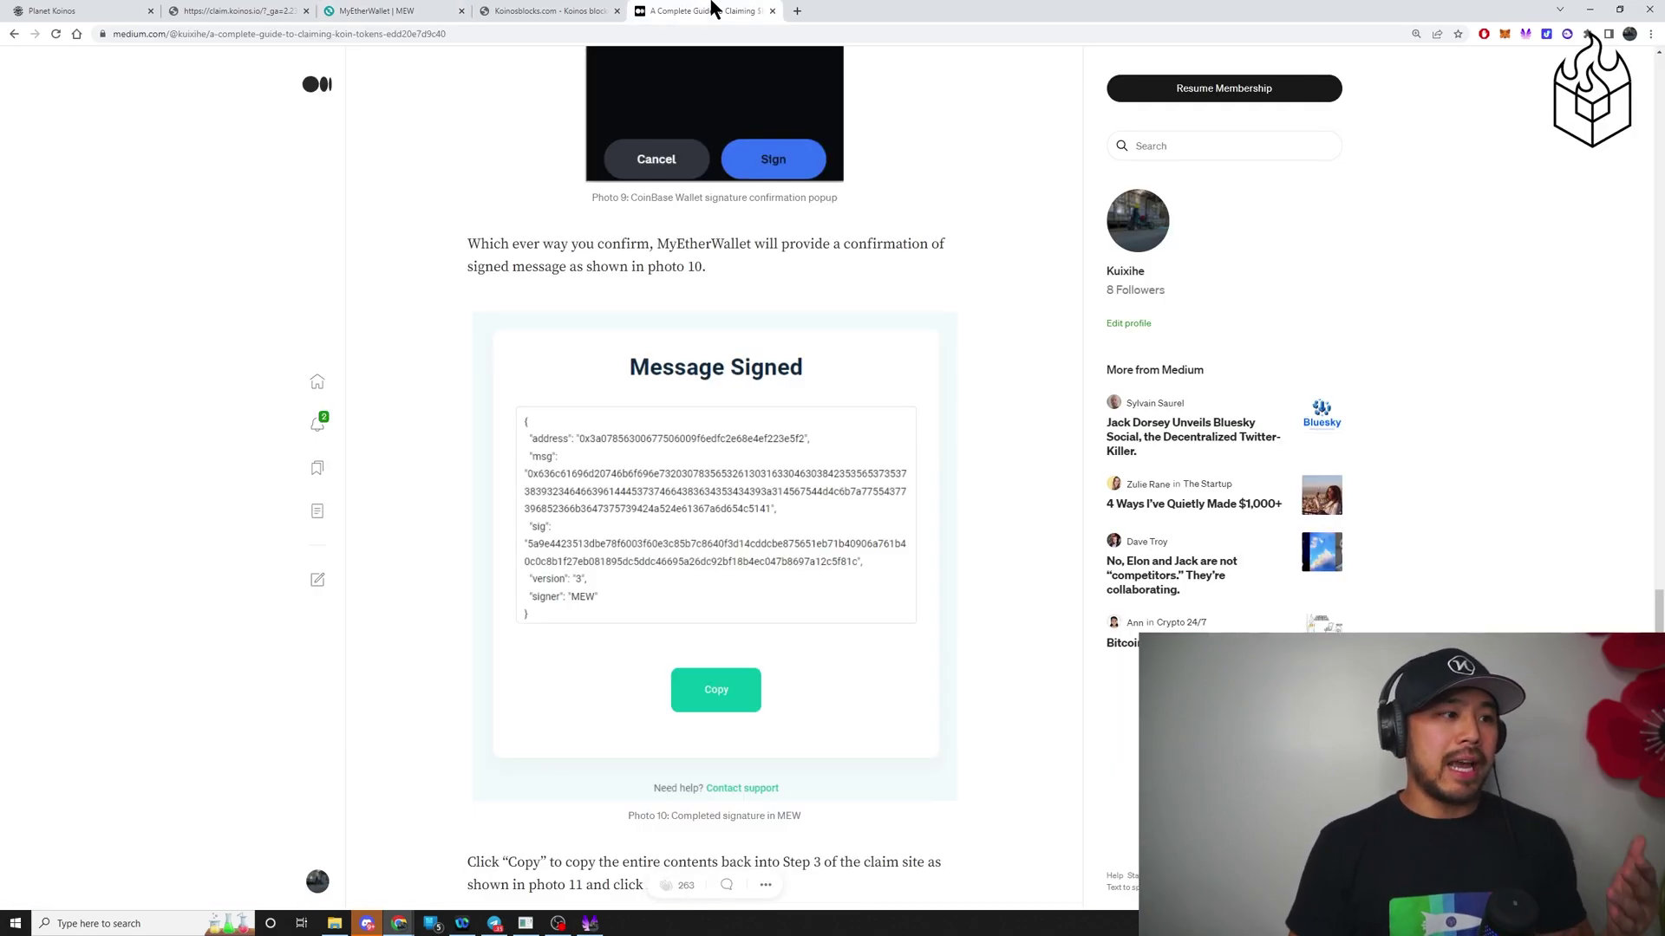
{"action": "scroll", "coordinate": [981, 526], "scroll_direction": "down", "scroll_amount": 8}
{"action": "scroll", "coordinate": [982, 526], "scroll_direction": "up", "scroll_amount": 10}
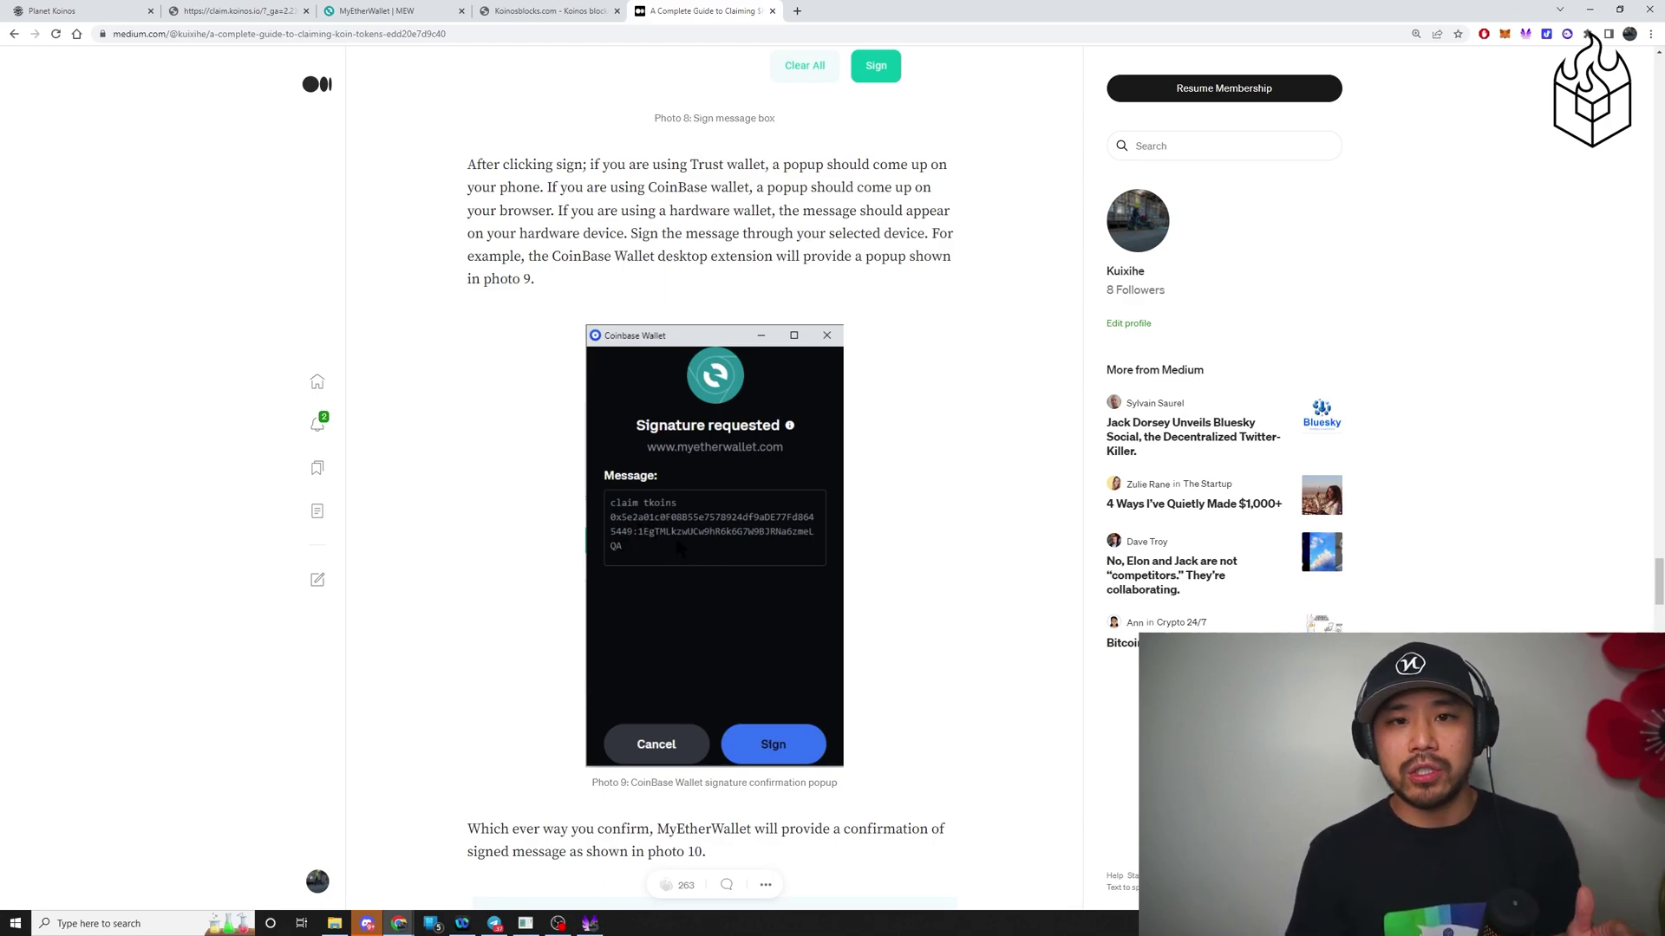
{"action": "left_click", "coordinate": [234, 10]}
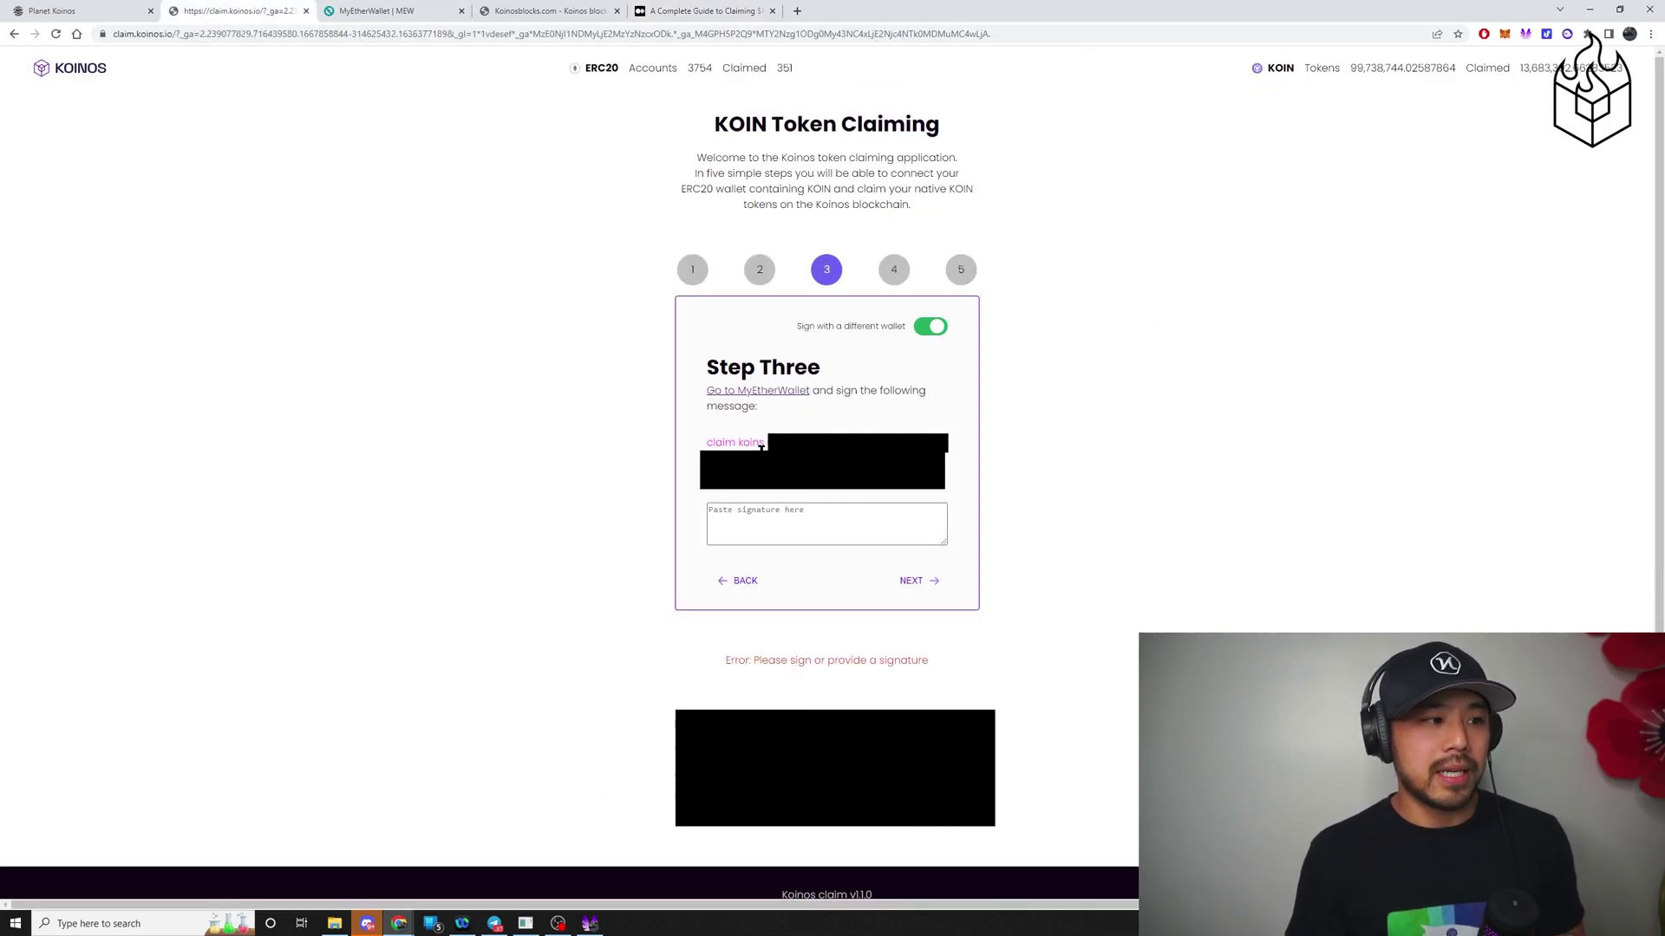
{"action": "left_click", "coordinate": [694, 10]}
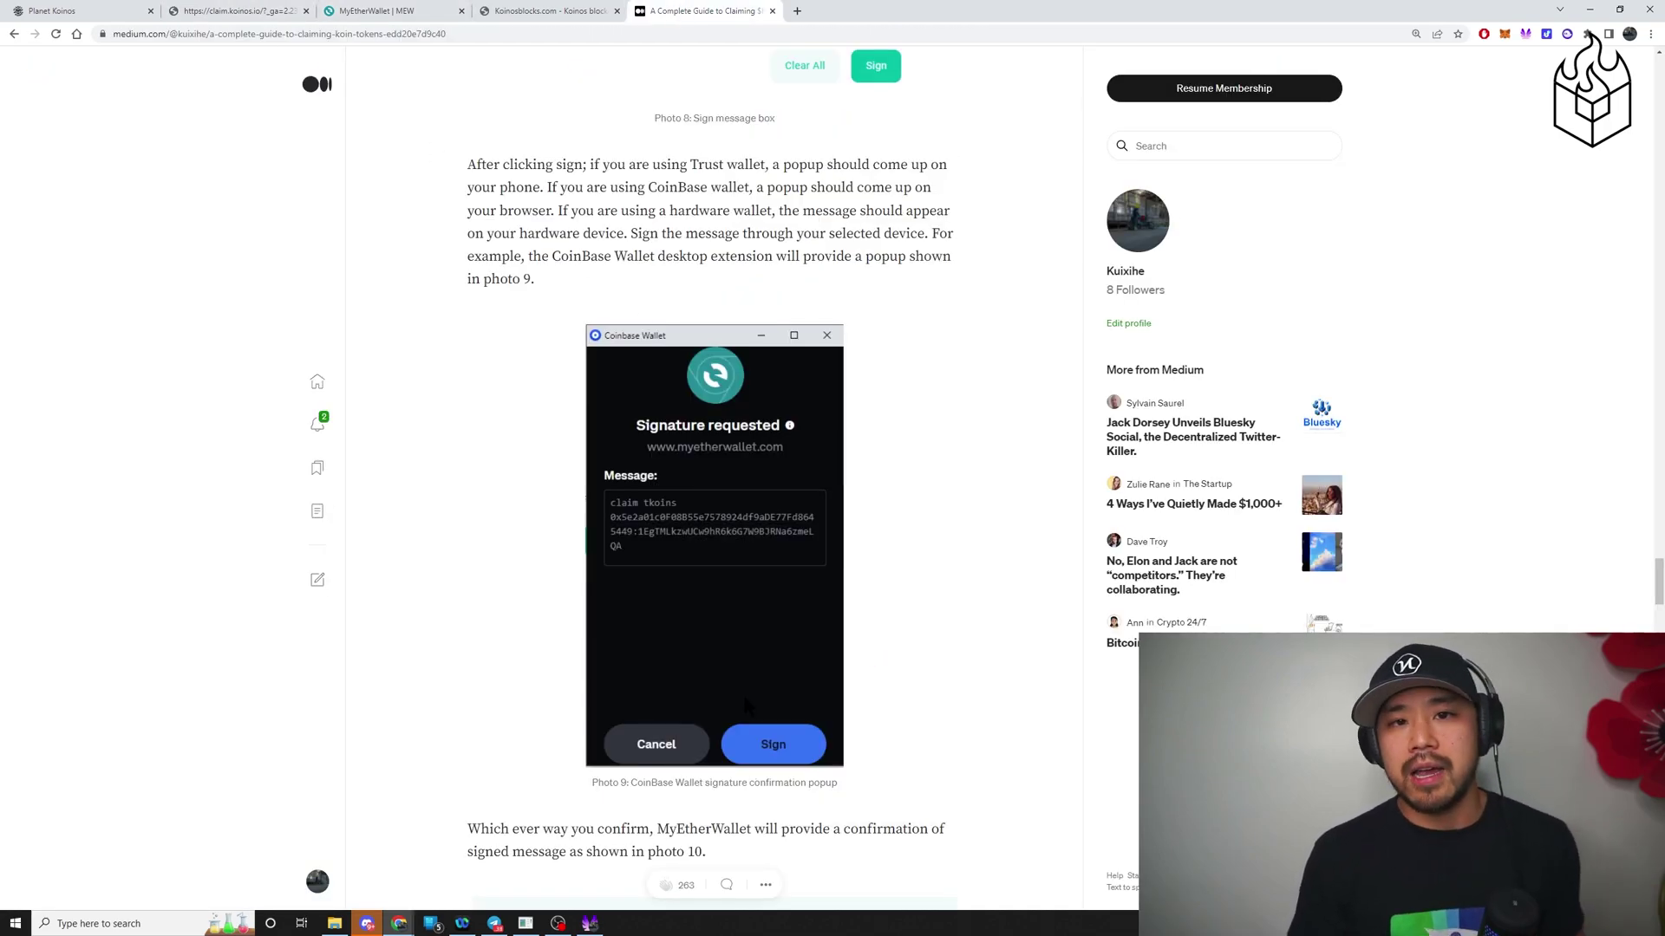